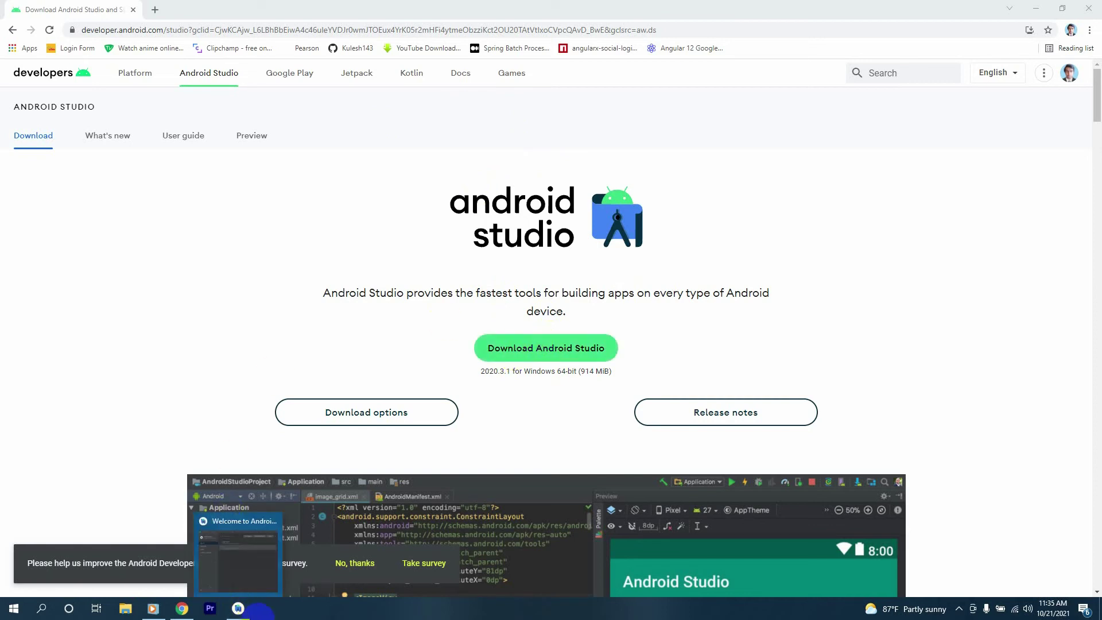
Step: In Android Studio, start a new phone and tablet project from the Empty Activity template and name it "My first App"
{"action": "left_click", "coordinate": [239, 609]}
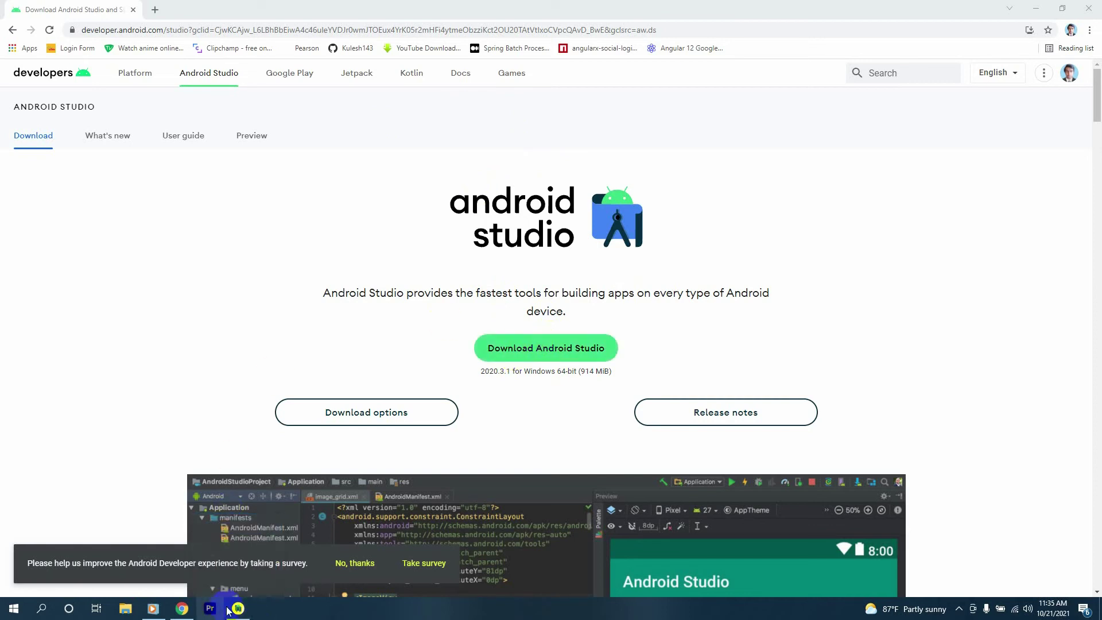
{"action": "left_click", "coordinate": [1035, 8]}
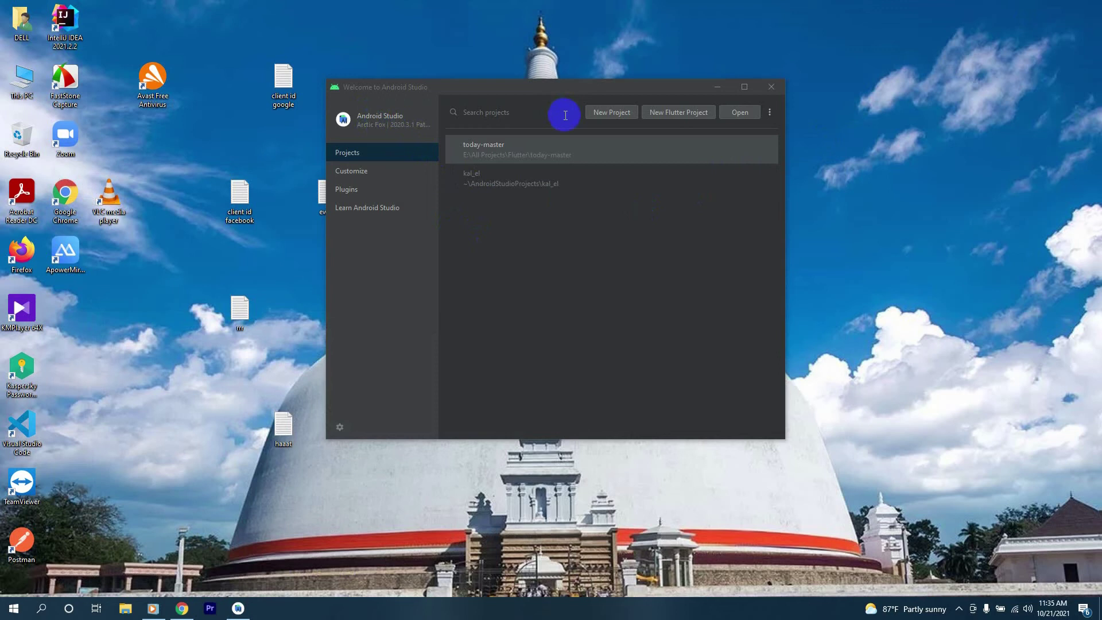
{"action": "left_click", "coordinate": [615, 116]}
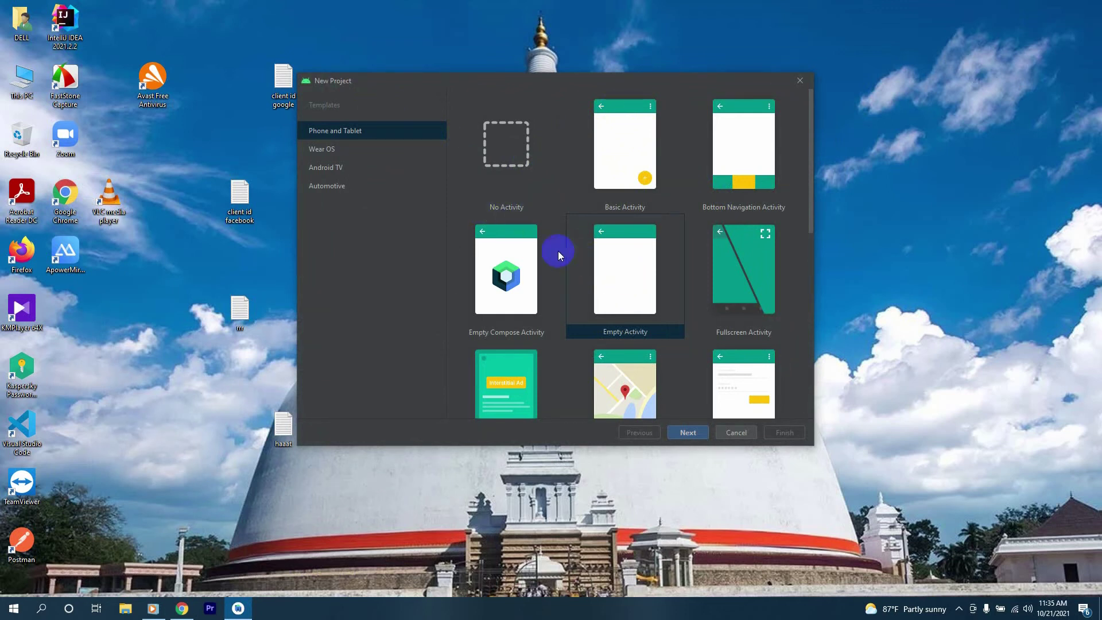
{"action": "left_click", "coordinate": [688, 432]}
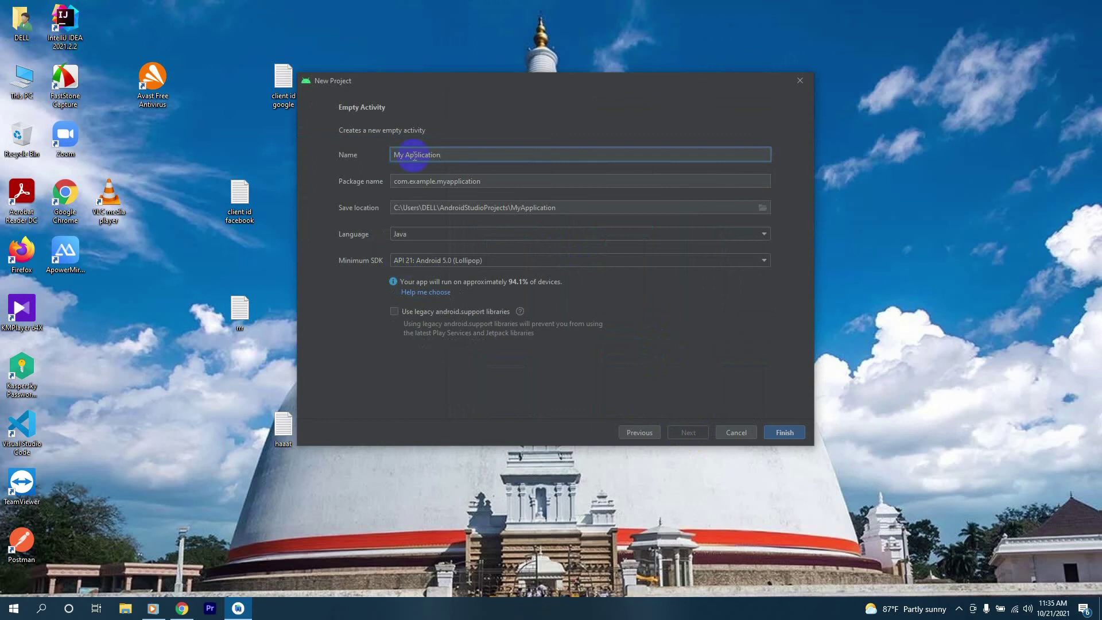
{"action": "double_click", "coordinate": [418, 155]}
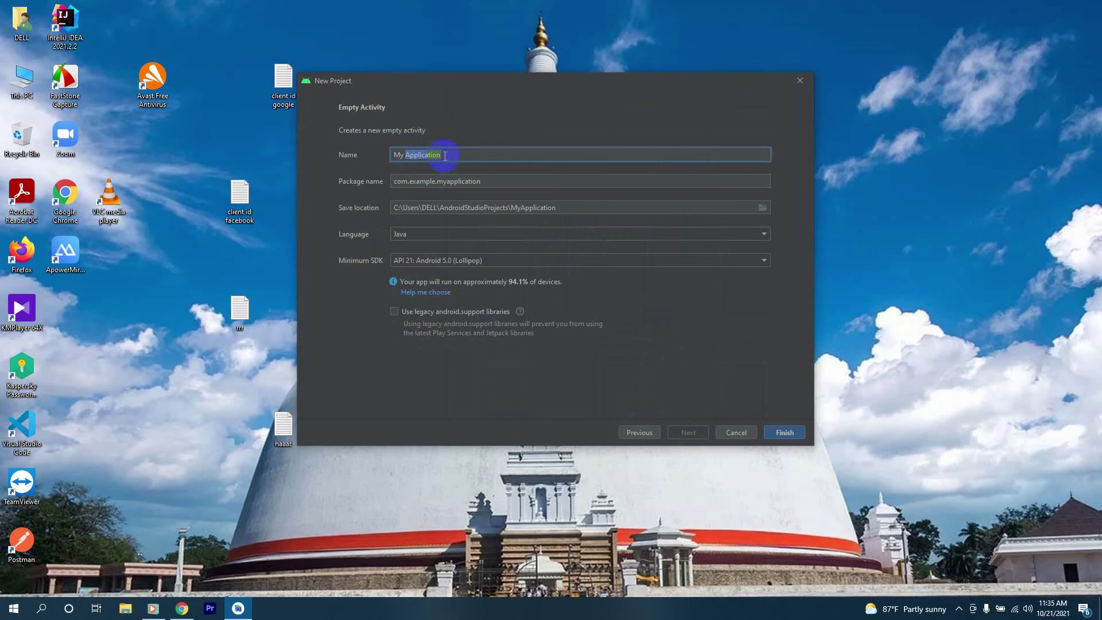
{"action": "type", "text": "first App"}
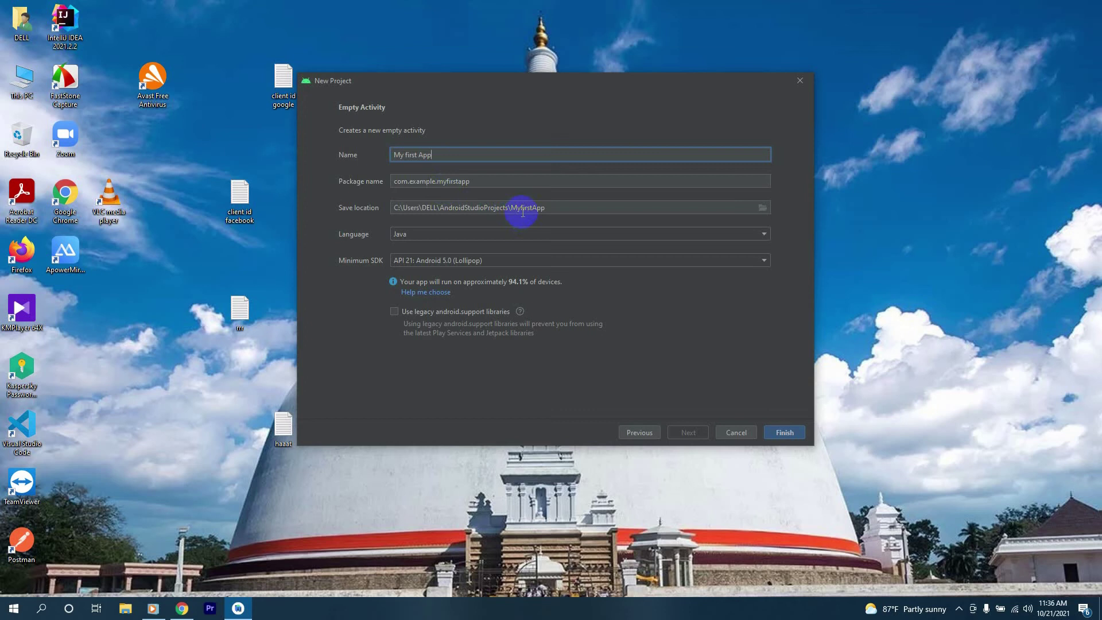
Step: Create a folder named "my projects" on the D: drive and set it as the project's save location
{"action": "left_click", "coordinate": [761, 207]}
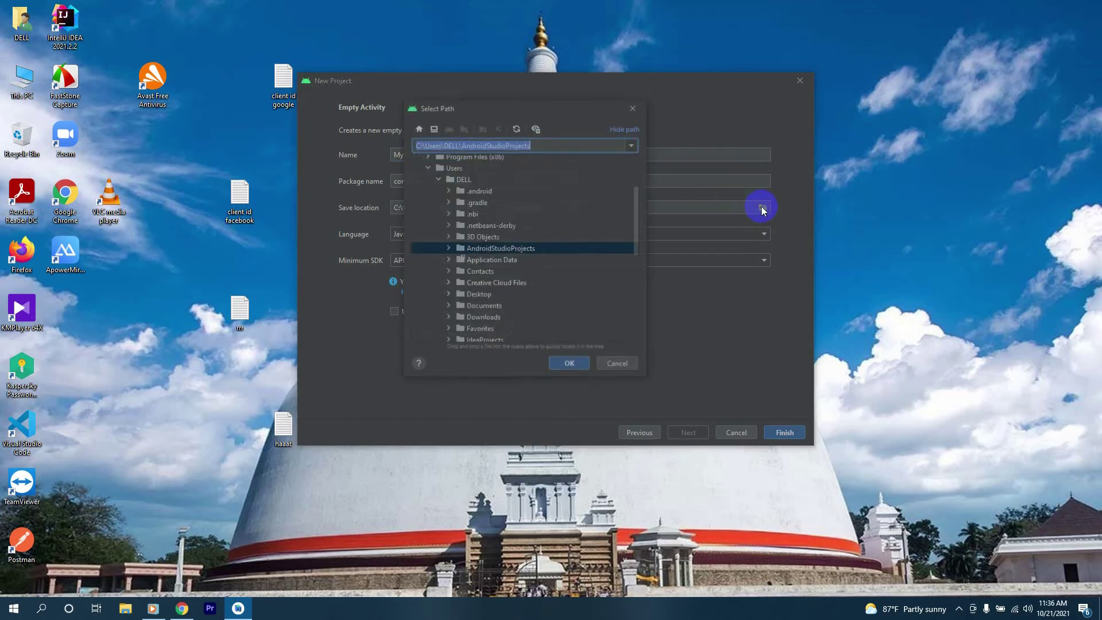
{"action": "scroll", "coordinate": [487, 241], "scroll_direction": "down", "scroll_amount": 8}
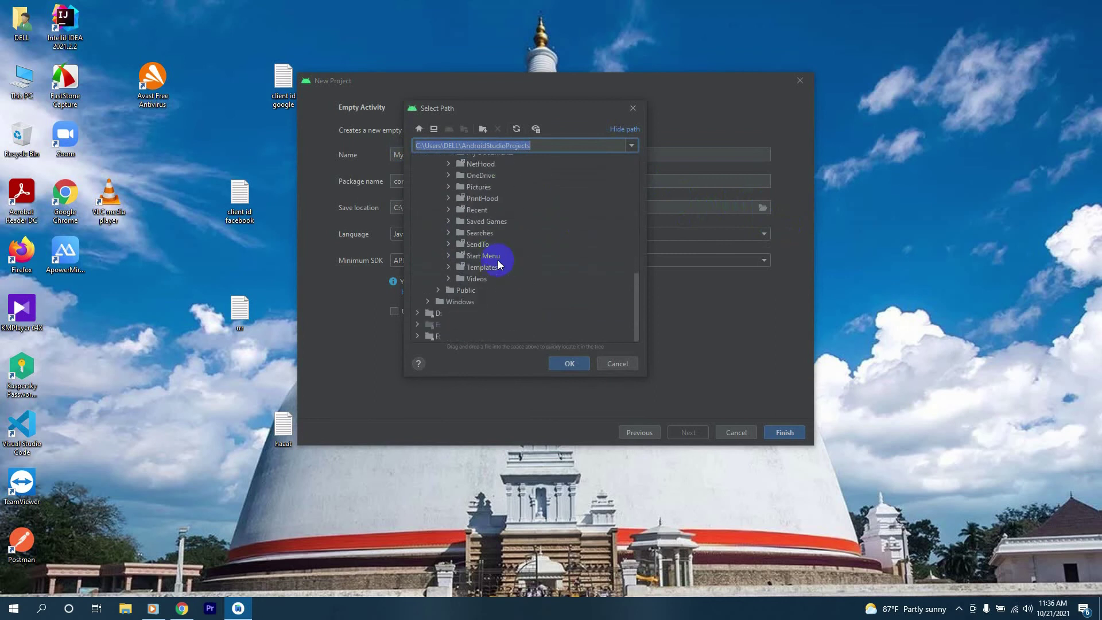
{"action": "scroll", "coordinate": [488, 276], "scroll_direction": "down", "scroll_amount": 2}
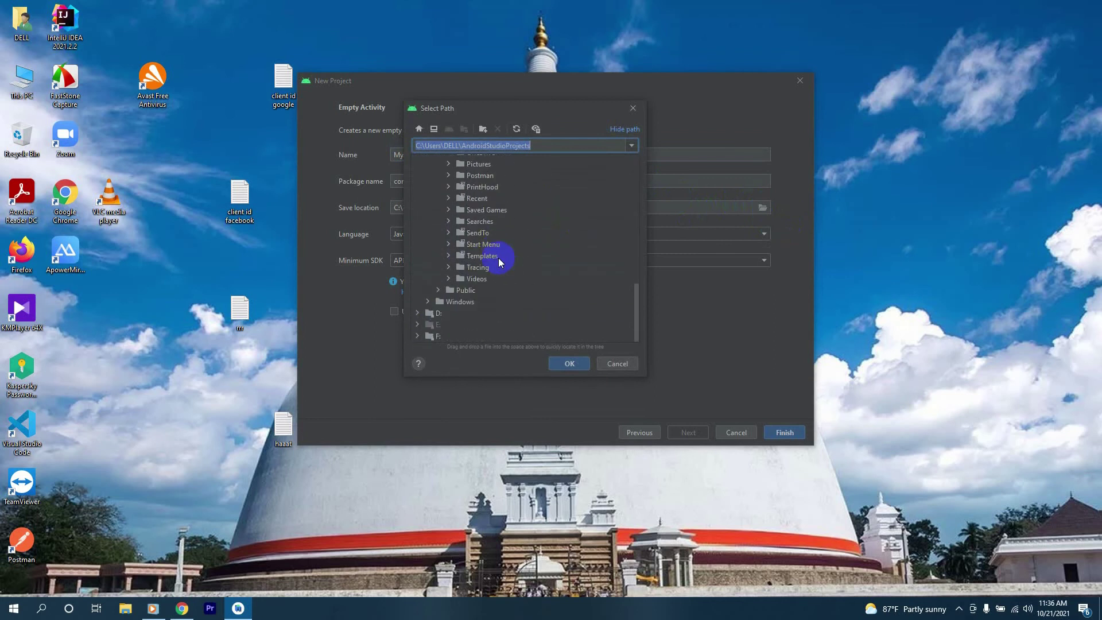
{"action": "left_click", "coordinate": [435, 316]}
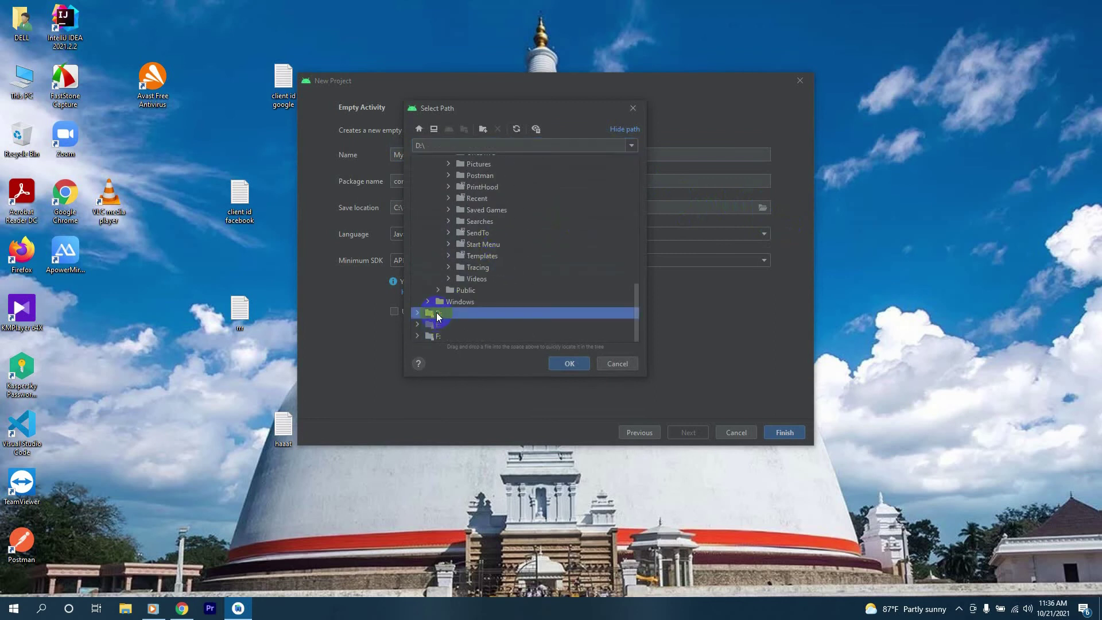
{"action": "left_click", "coordinate": [483, 130]}
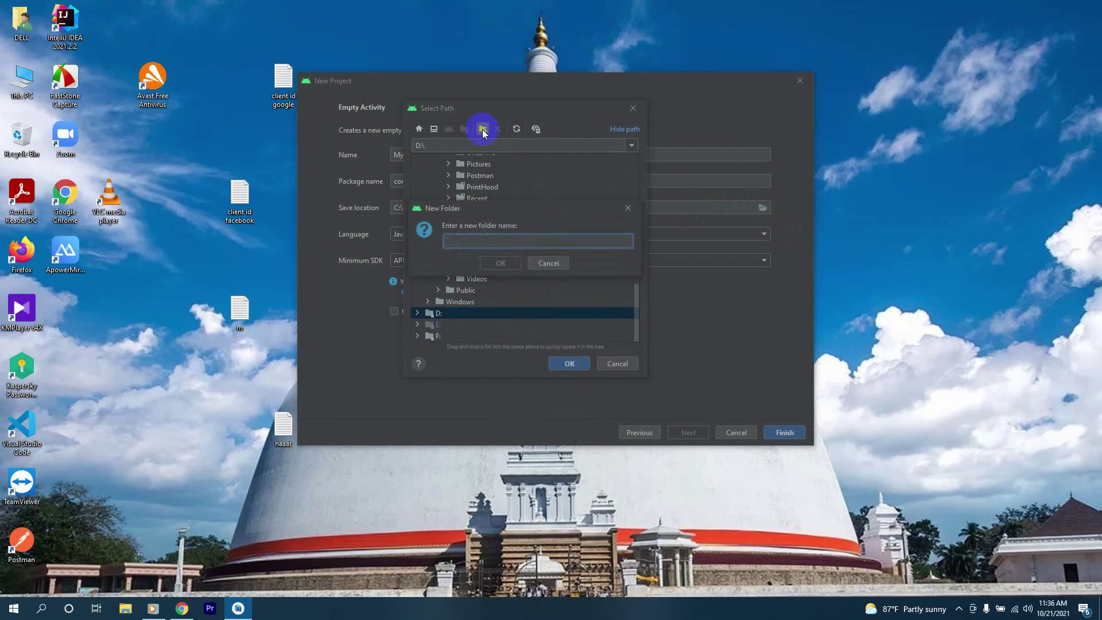
{"action": "type", "text": "my projects"}
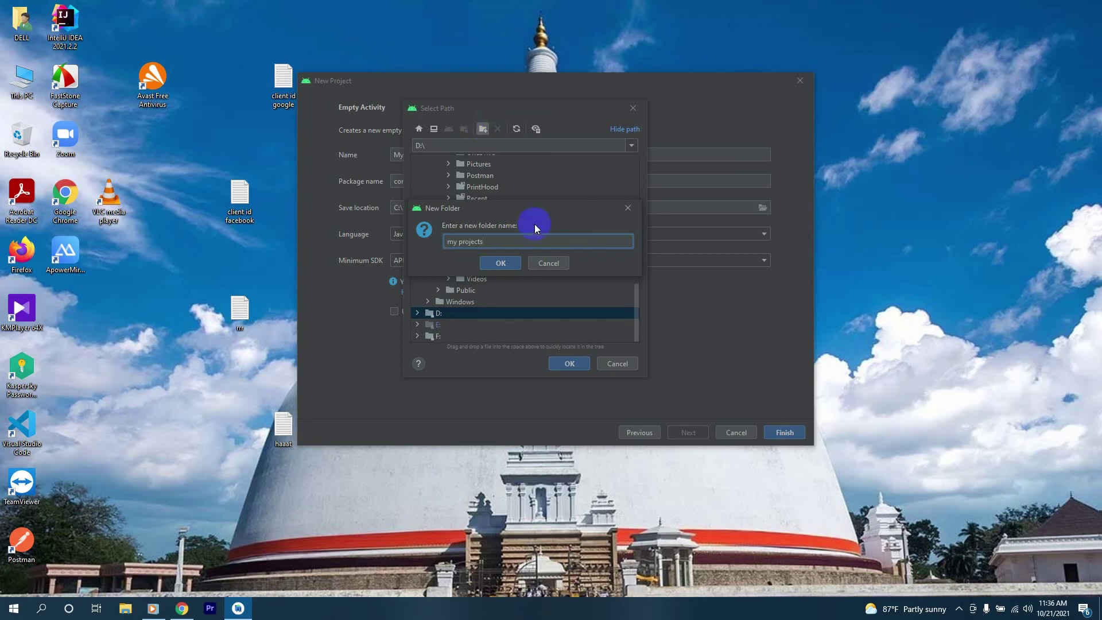
{"action": "left_click", "coordinate": [499, 264]}
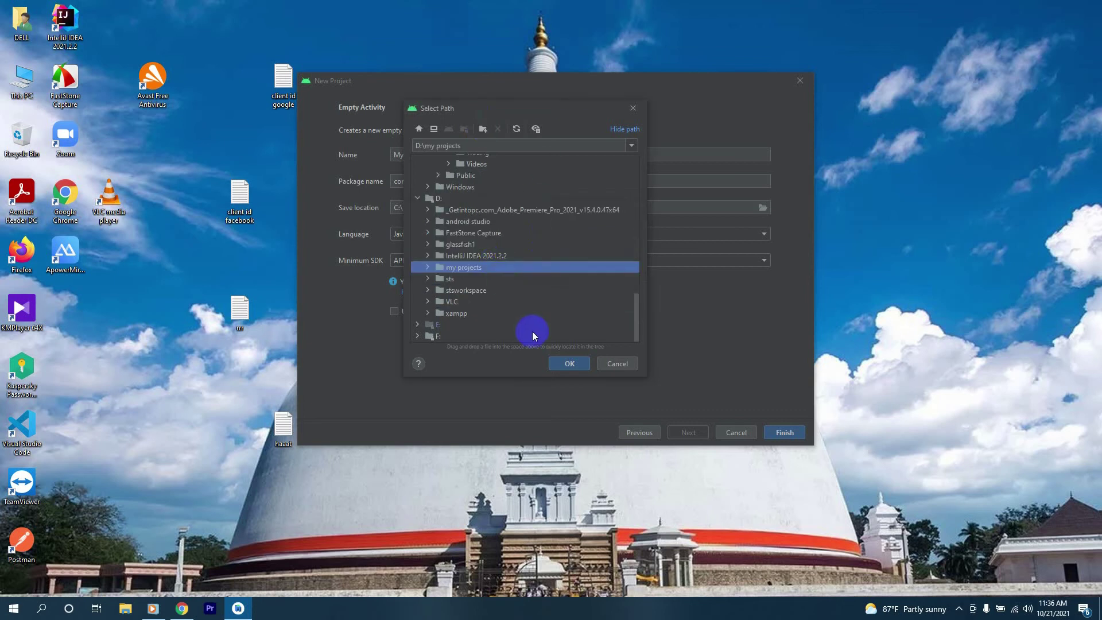
{"action": "left_click", "coordinate": [567, 364]}
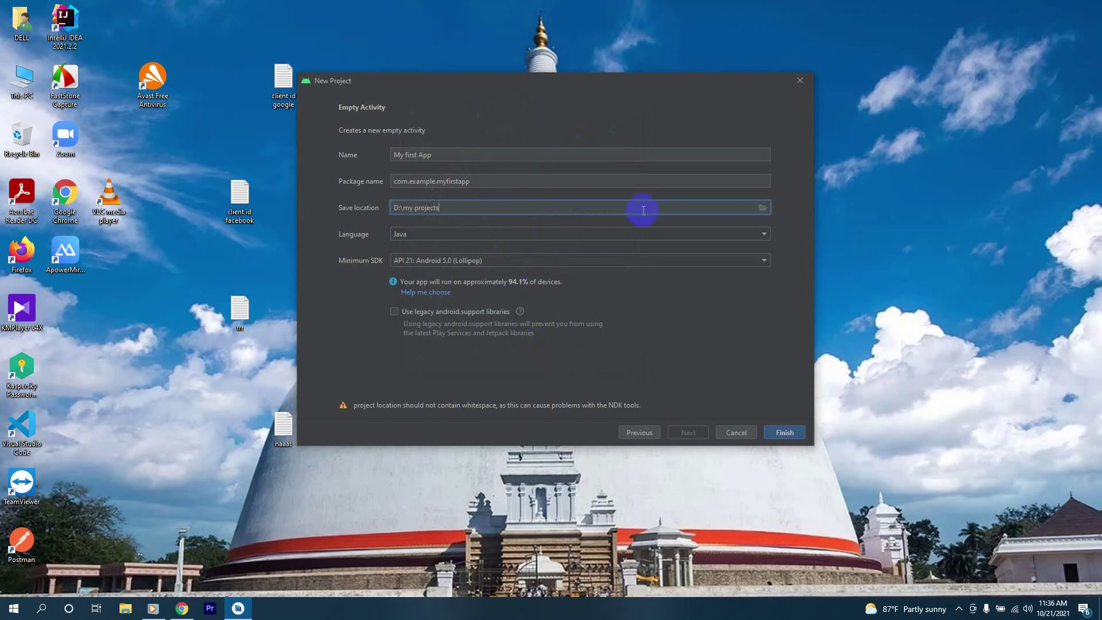
Step: Create a folder named "myprojects" on the D: drive and set it as the project's save location
{"action": "left_click", "coordinate": [763, 208]}
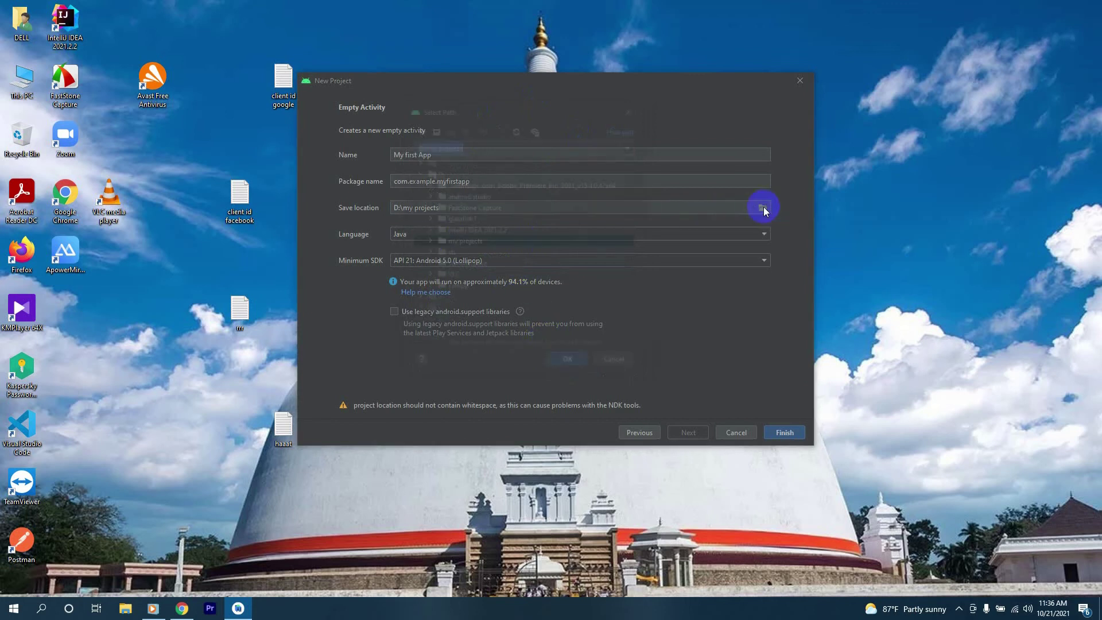
{"action": "right_click", "coordinate": [457, 245]}
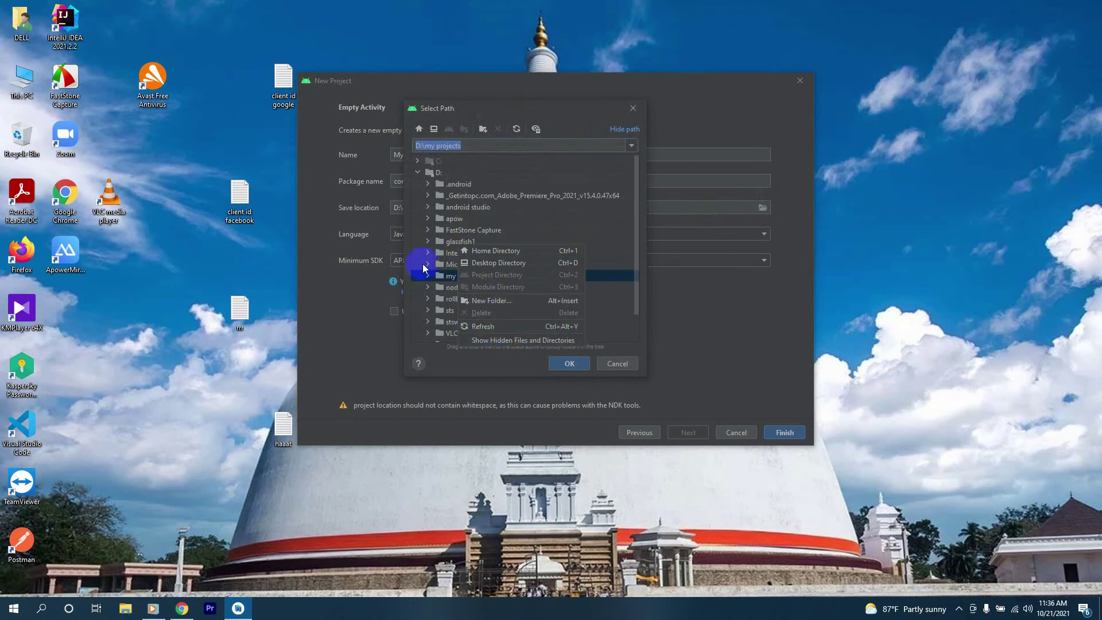
{"action": "left_click", "coordinate": [437, 275]}
{"action": "right_click", "coordinate": [437, 275]}
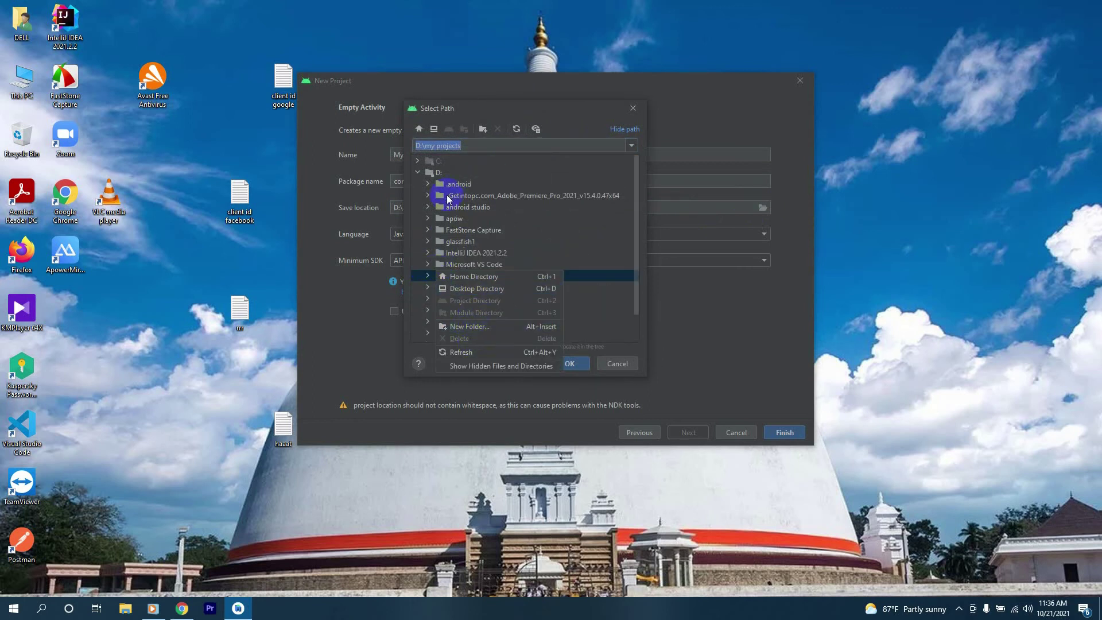
{"action": "left_click", "coordinate": [434, 174]}
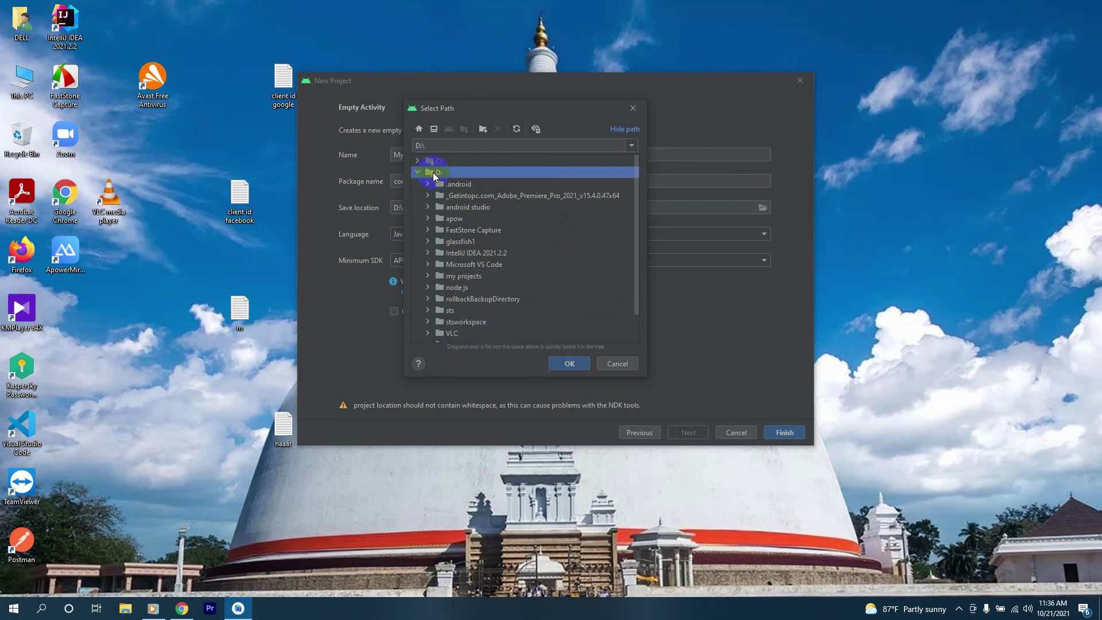
{"action": "left_click", "coordinate": [483, 130]}
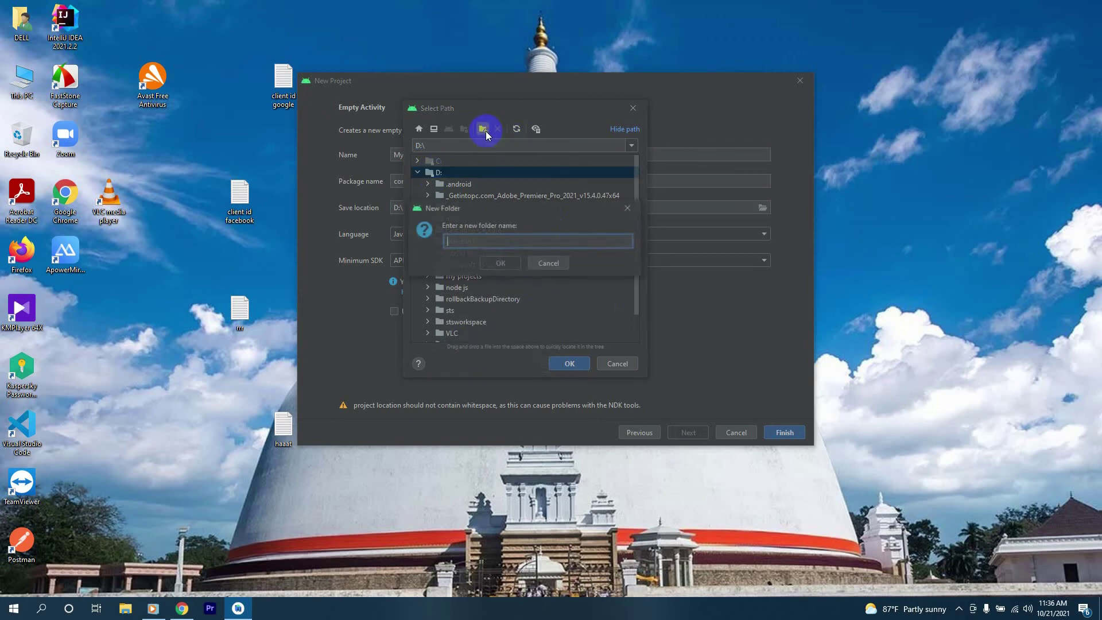
{"action": "type", "text": "myprojects"}
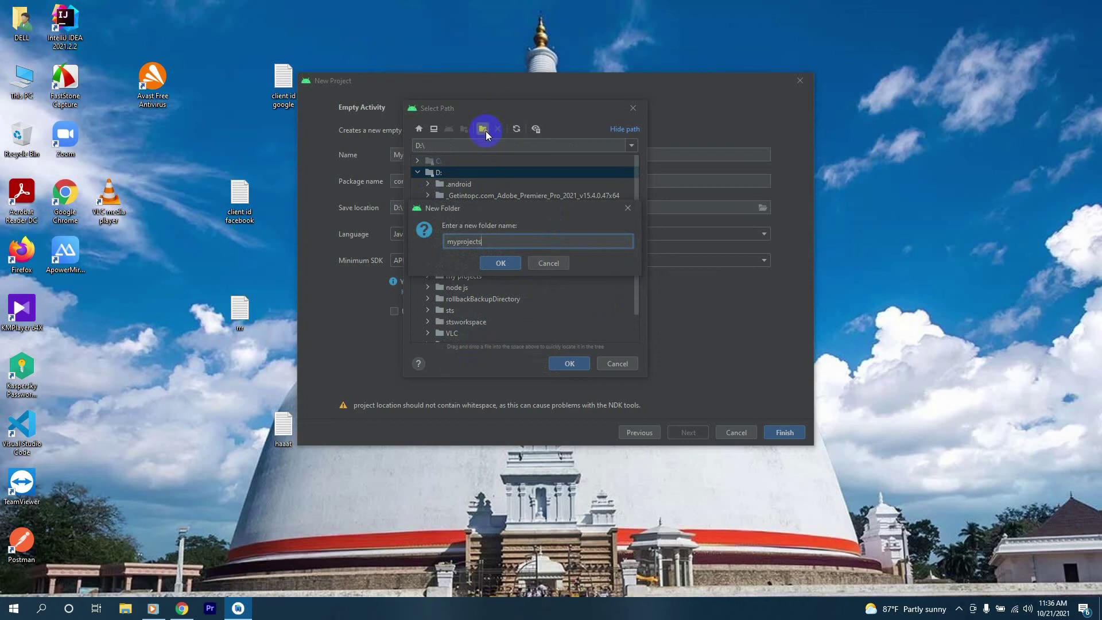
{"action": "key", "text": "Return"}
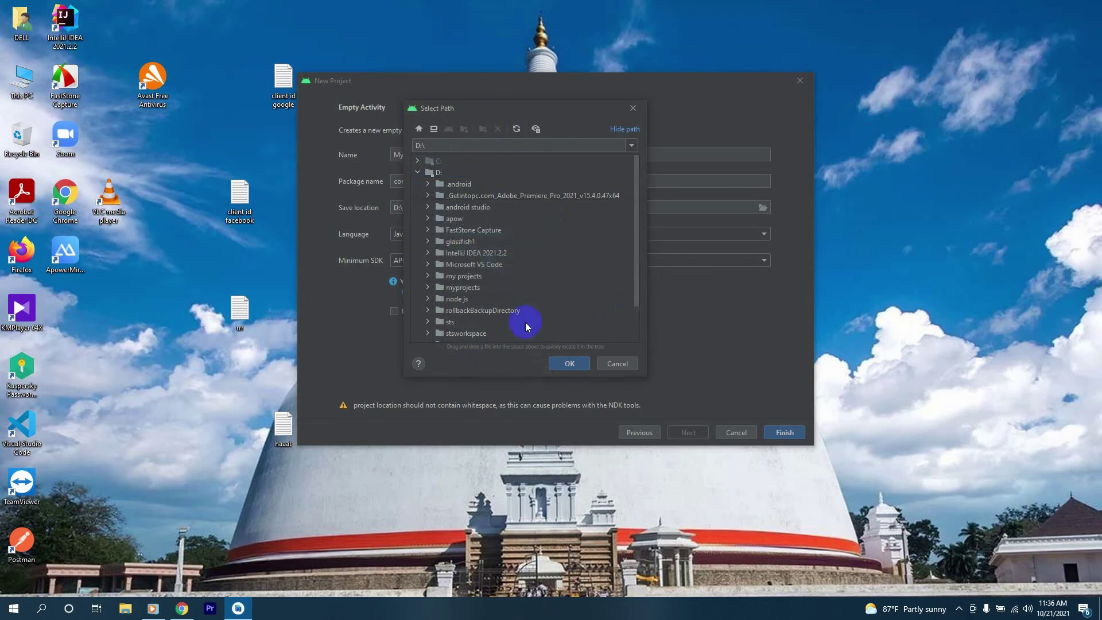
{"action": "scroll", "coordinate": [466, 300], "scroll_direction": "down", "scroll_amount": 2}
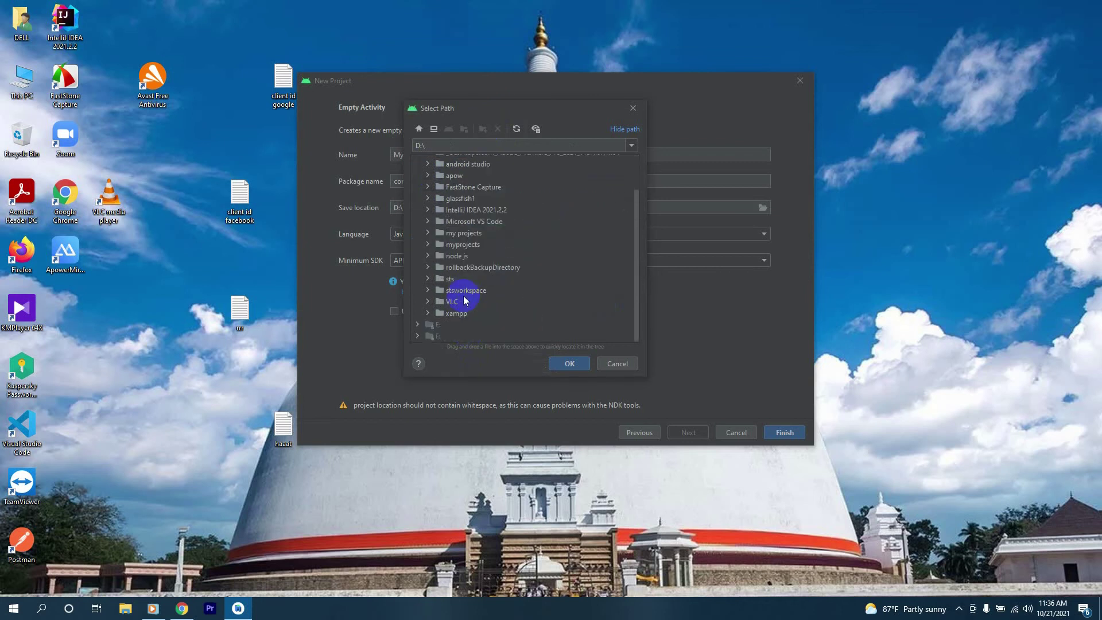
{"action": "left_click", "coordinate": [468, 247]}
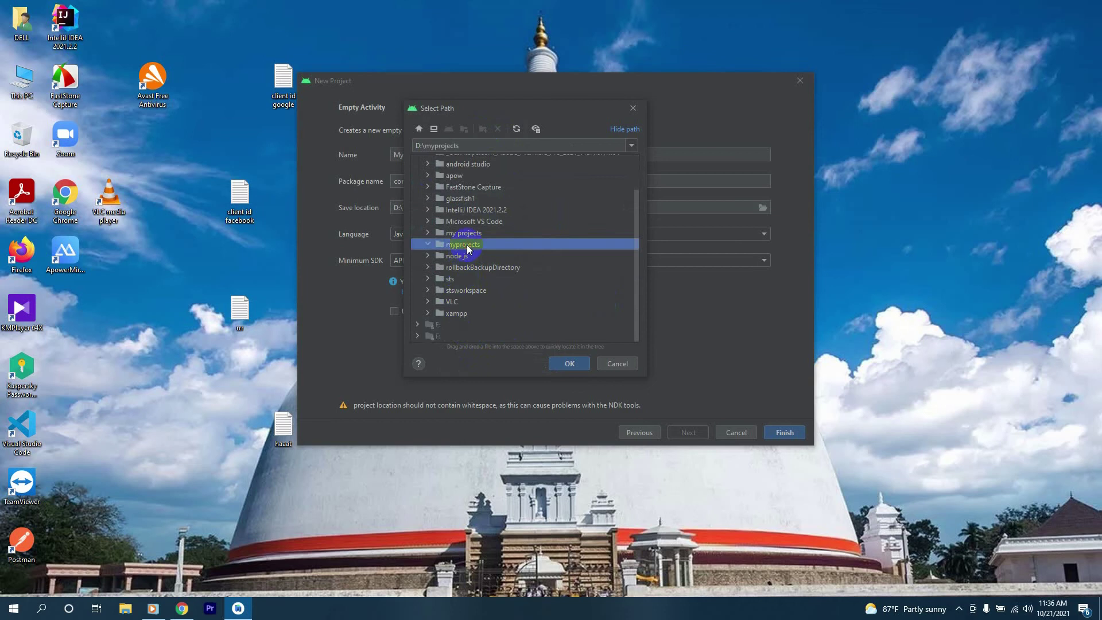
{"action": "left_click", "coordinate": [569, 364]}
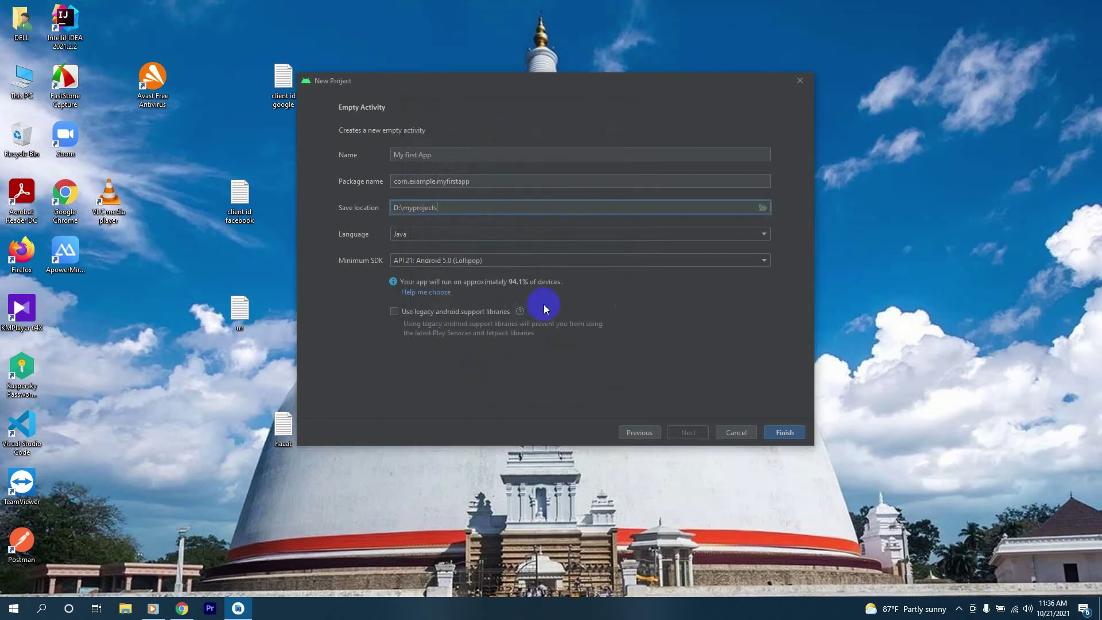
Step: Keep Java as the language and API 21: Android 5.0 (Lollipop) as the minimum SDK, and create the project
{"action": "left_click", "coordinate": [447, 232]}
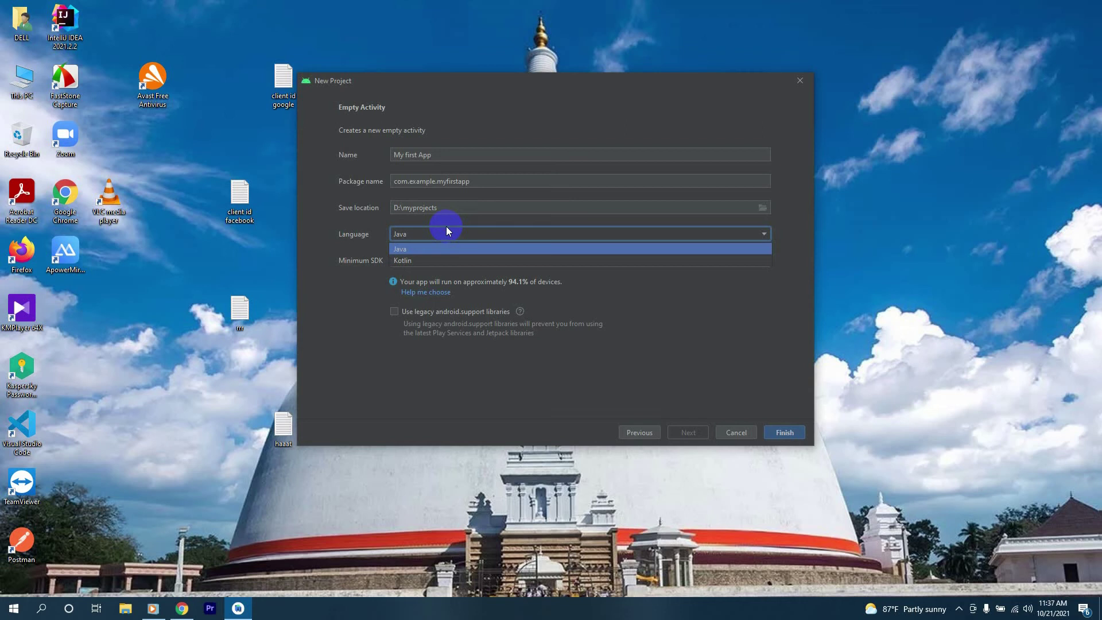
{"action": "left_click", "coordinate": [436, 237]}
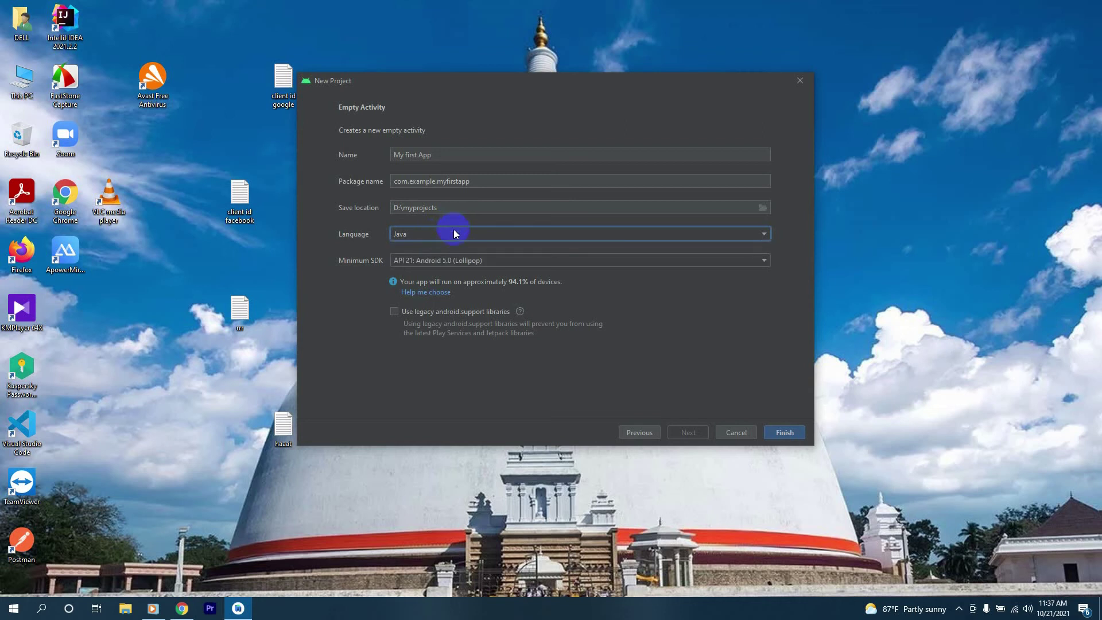
{"action": "left_click", "coordinate": [435, 261]}
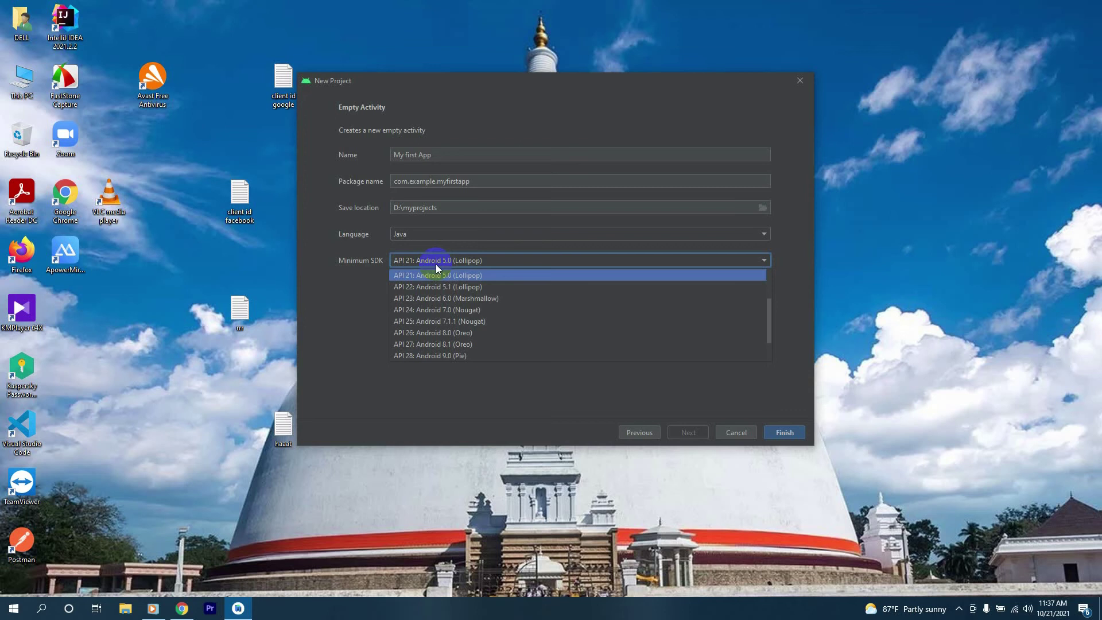
{"action": "left_click", "coordinate": [436, 265]}
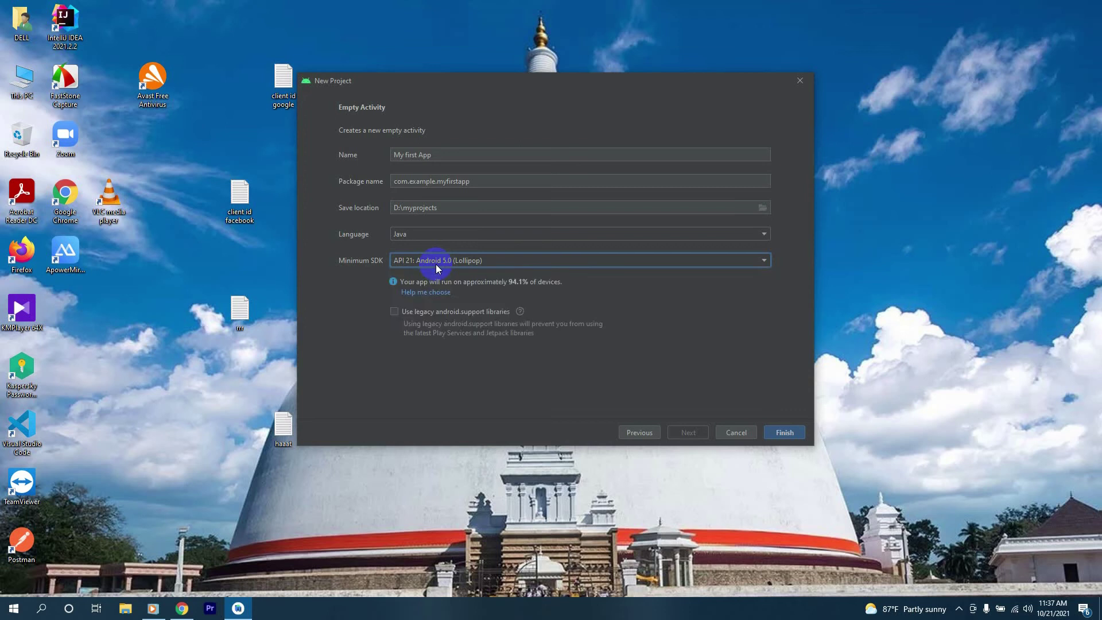
{"action": "left_click", "coordinate": [438, 265]}
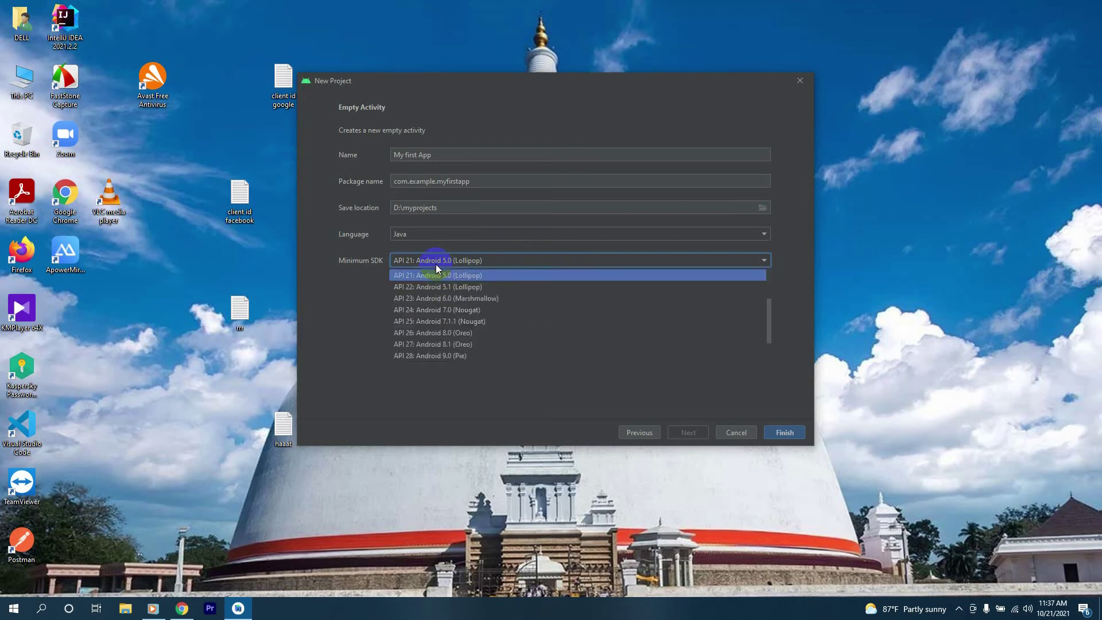
{"action": "left_click", "coordinate": [344, 270]}
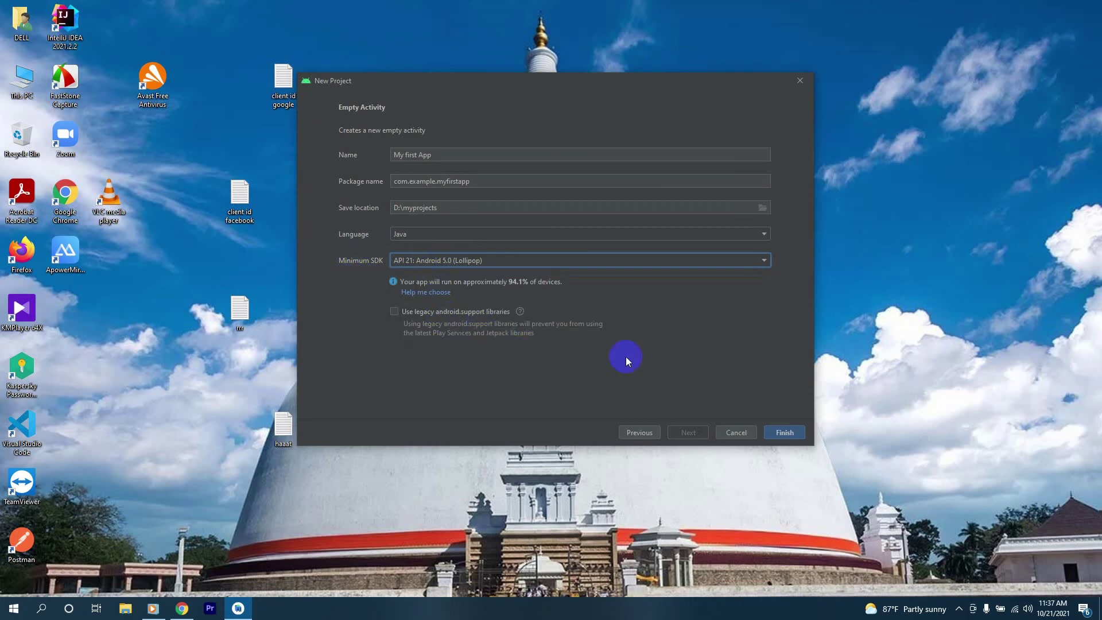
{"action": "left_click", "coordinate": [790, 433]}
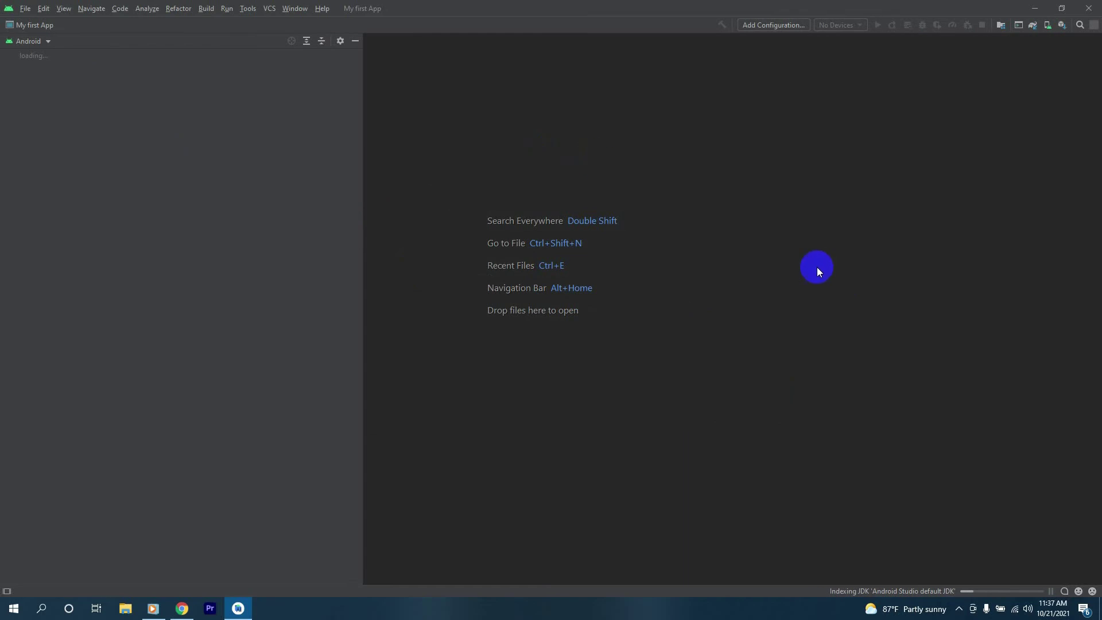
{"action": "left_click", "coordinate": [958, 608]}
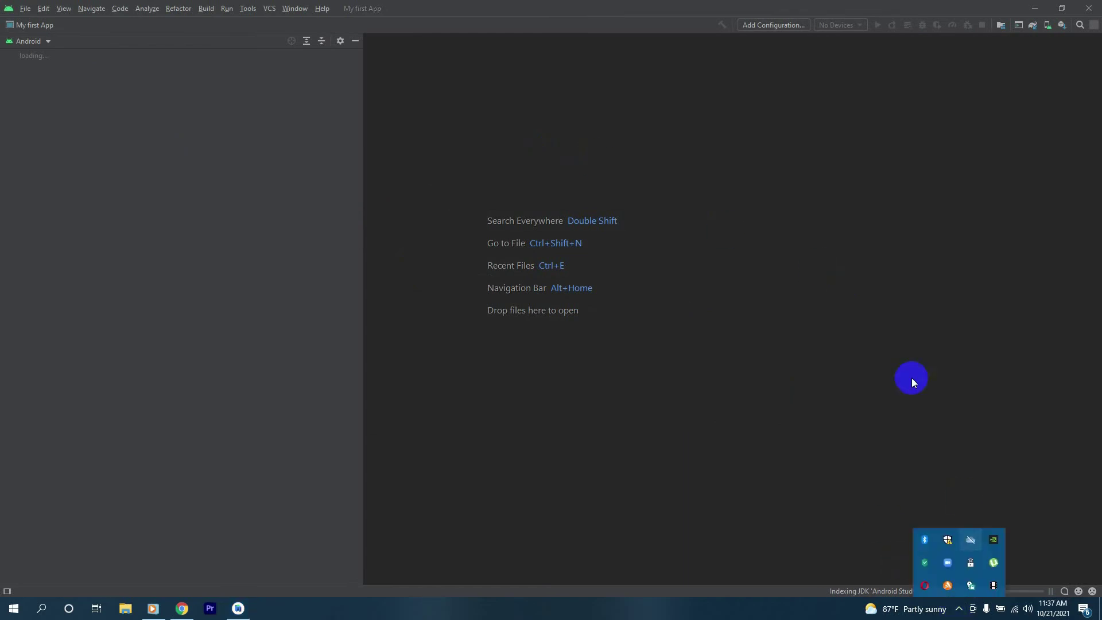
{"action": "left_click", "coordinate": [911, 377]}
{"action": "left_click", "coordinate": [958, 609]}
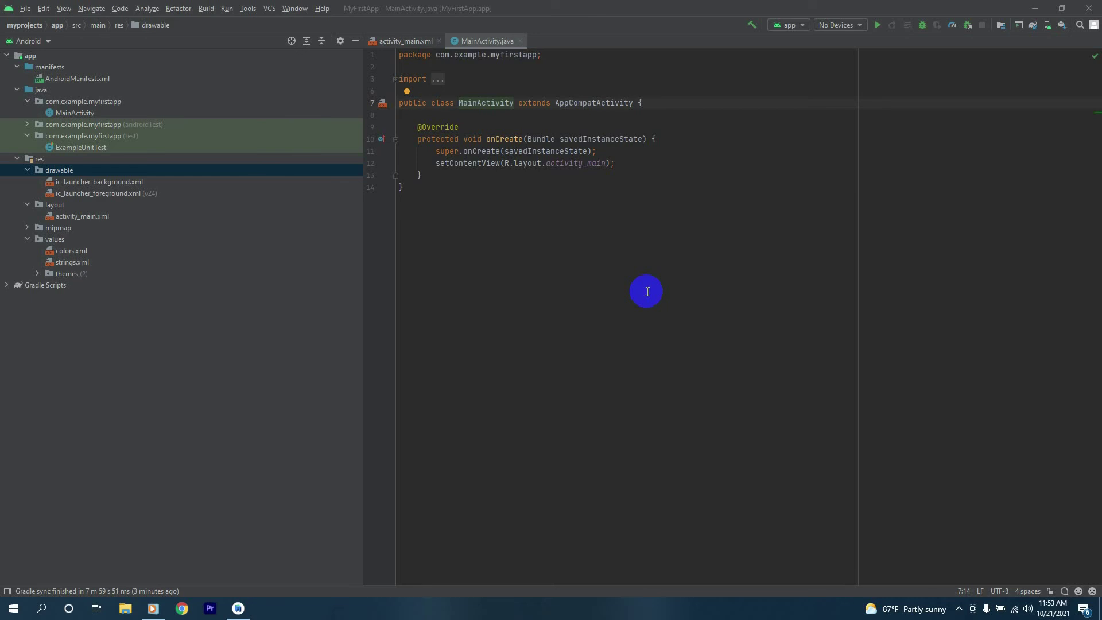
Step: View the activity_main.xml layout design and return to the MainActivity.java code
{"action": "left_click", "coordinate": [388, 42]}
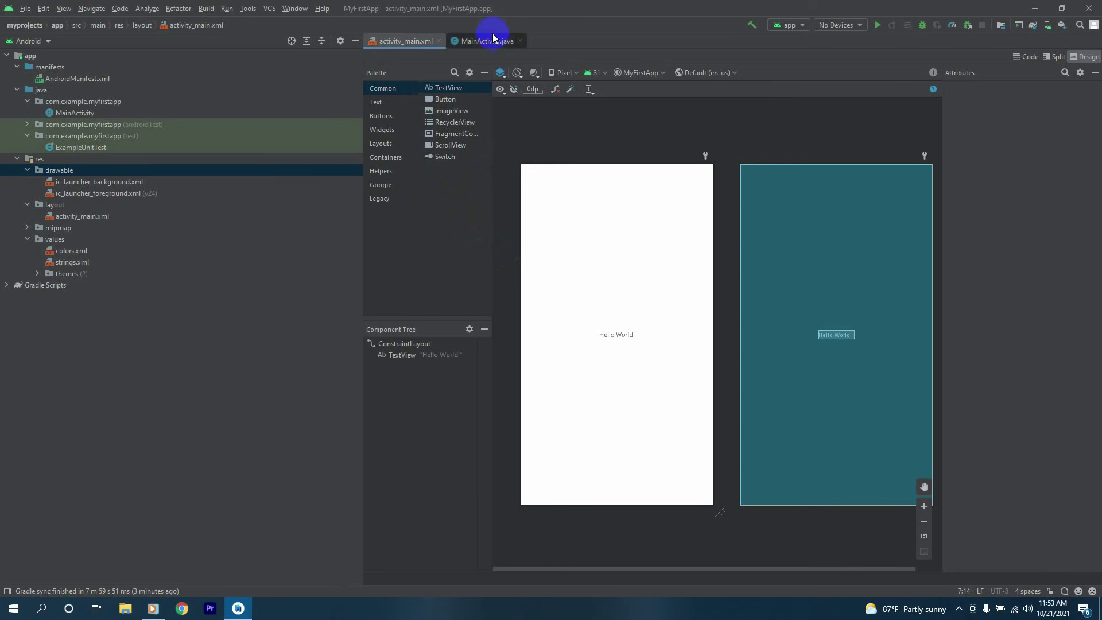
{"action": "left_click", "coordinate": [474, 42]}
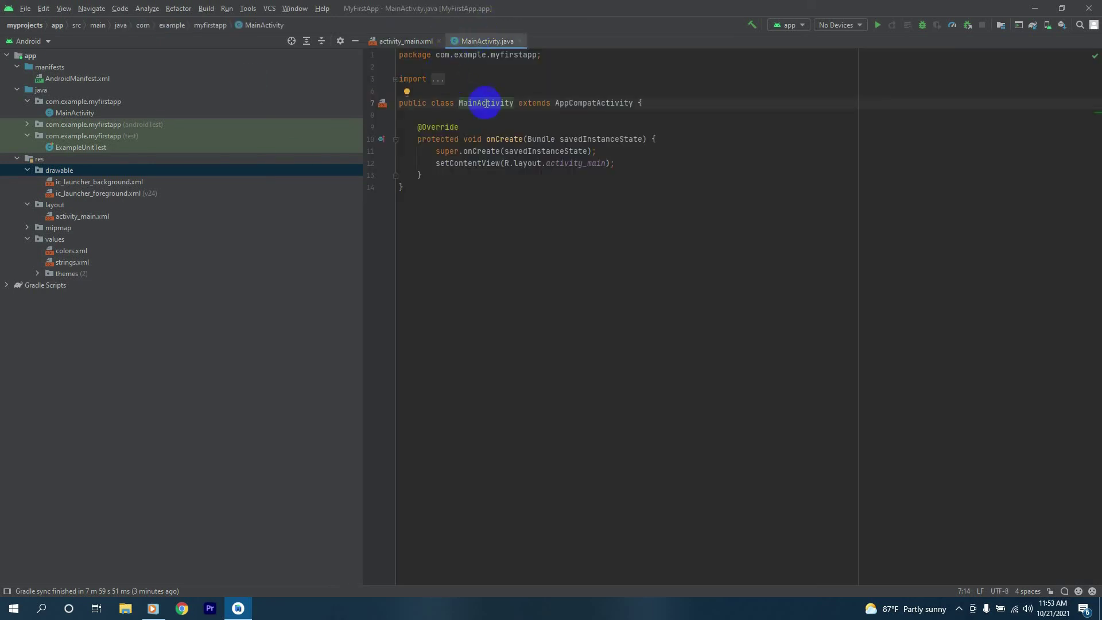
Step: Compare the activity_main.xml layout design with the MainActivity.java code, ending on the layout design
{"action": "left_click", "coordinate": [395, 43]}
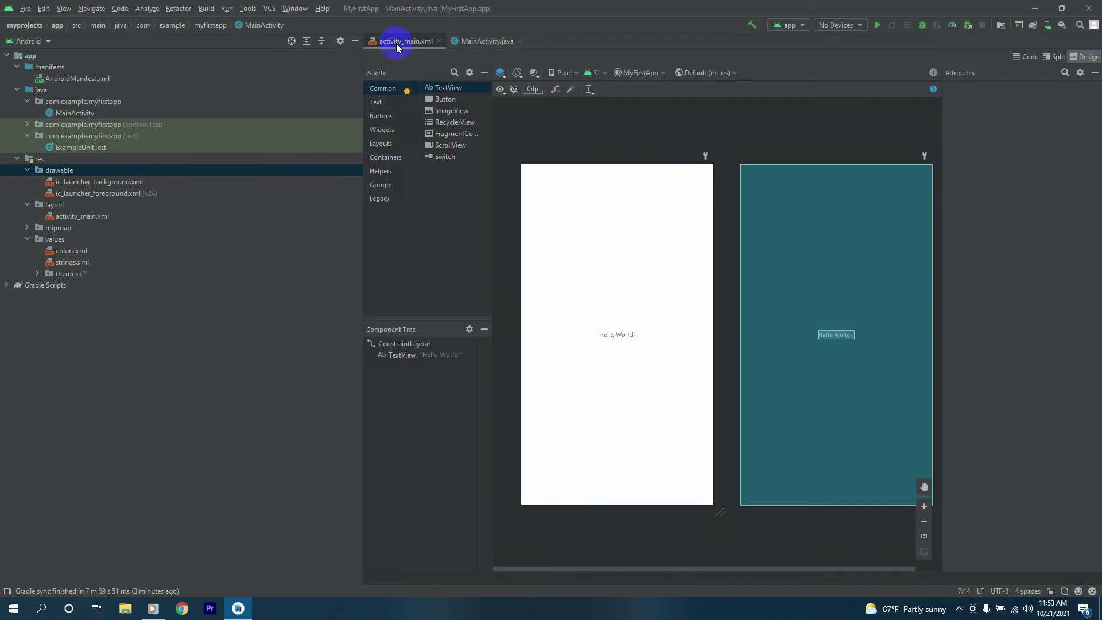
{"action": "left_click", "coordinate": [482, 41]}
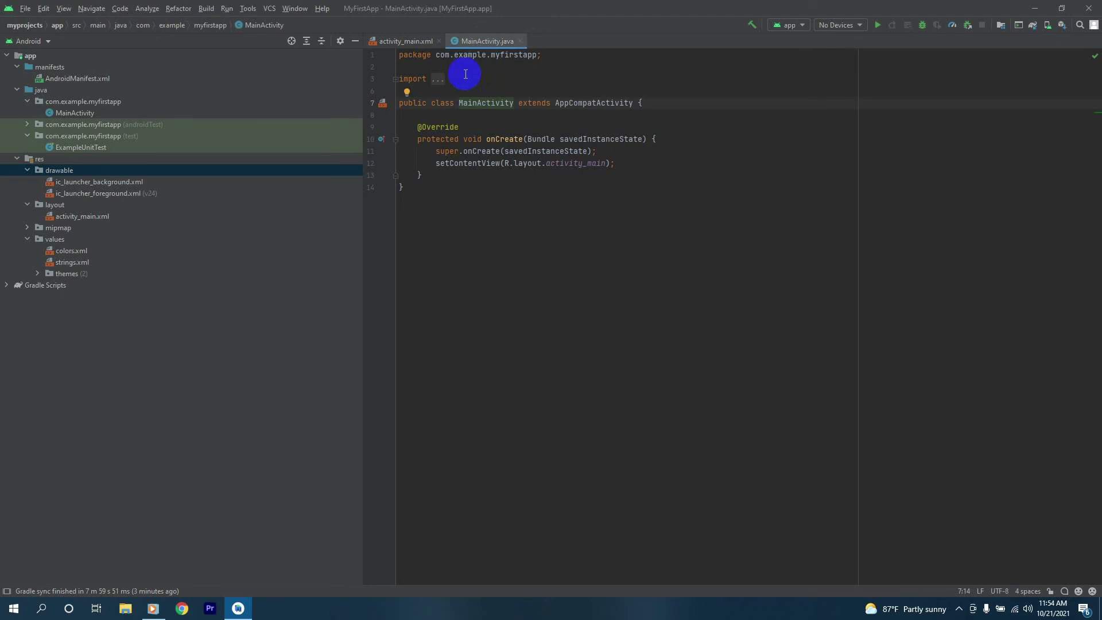
{"action": "left_click", "coordinate": [395, 41]}
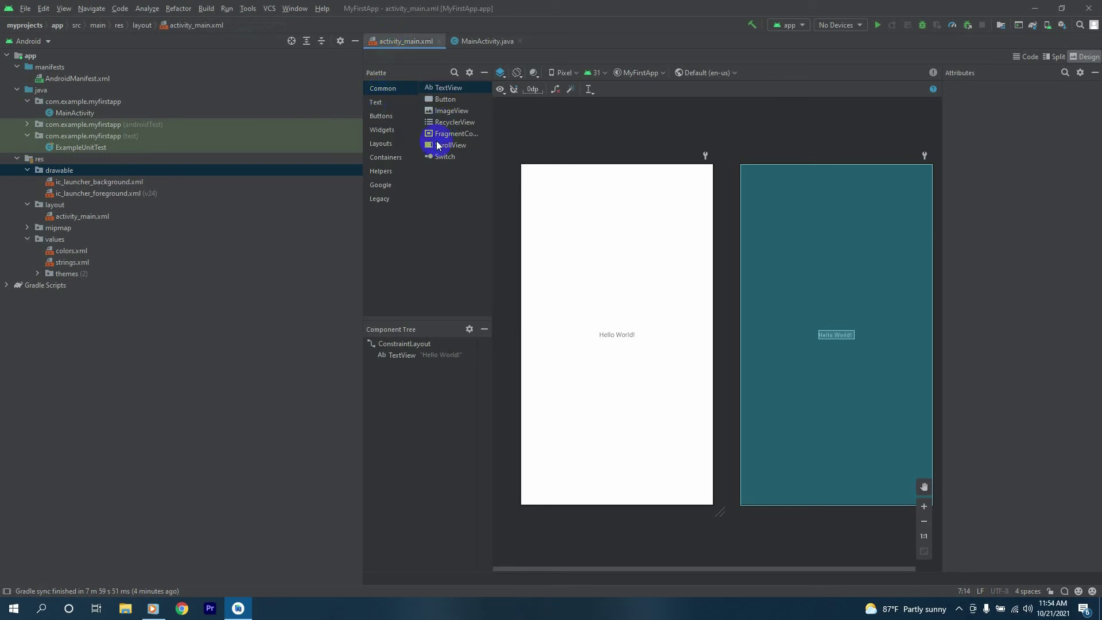
{"action": "left_click", "coordinate": [469, 41]}
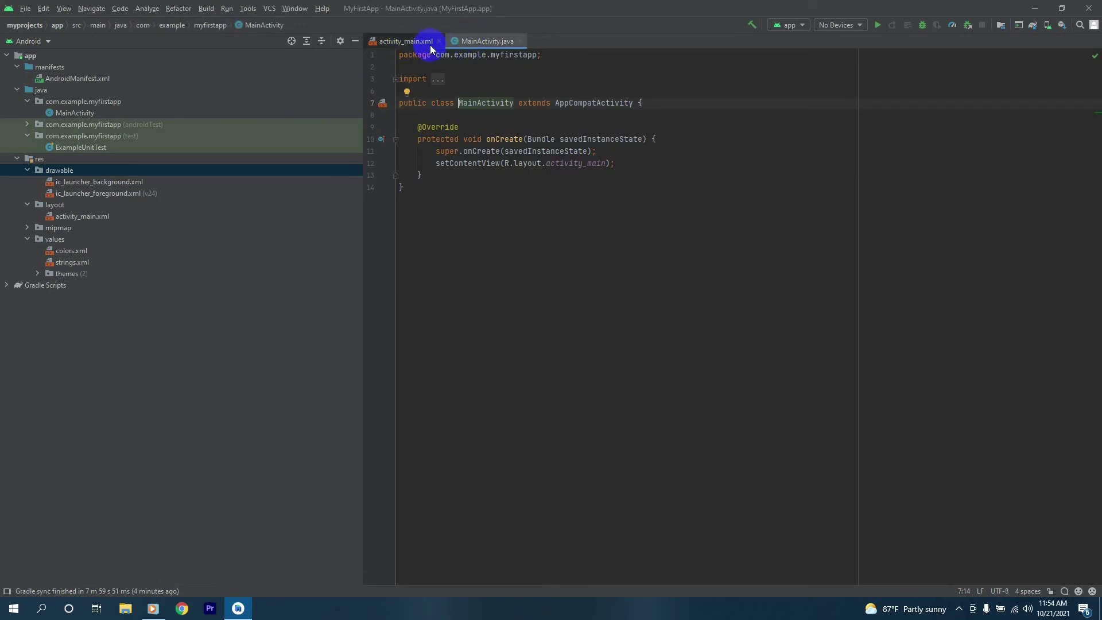
{"action": "left_click", "coordinate": [390, 45]}
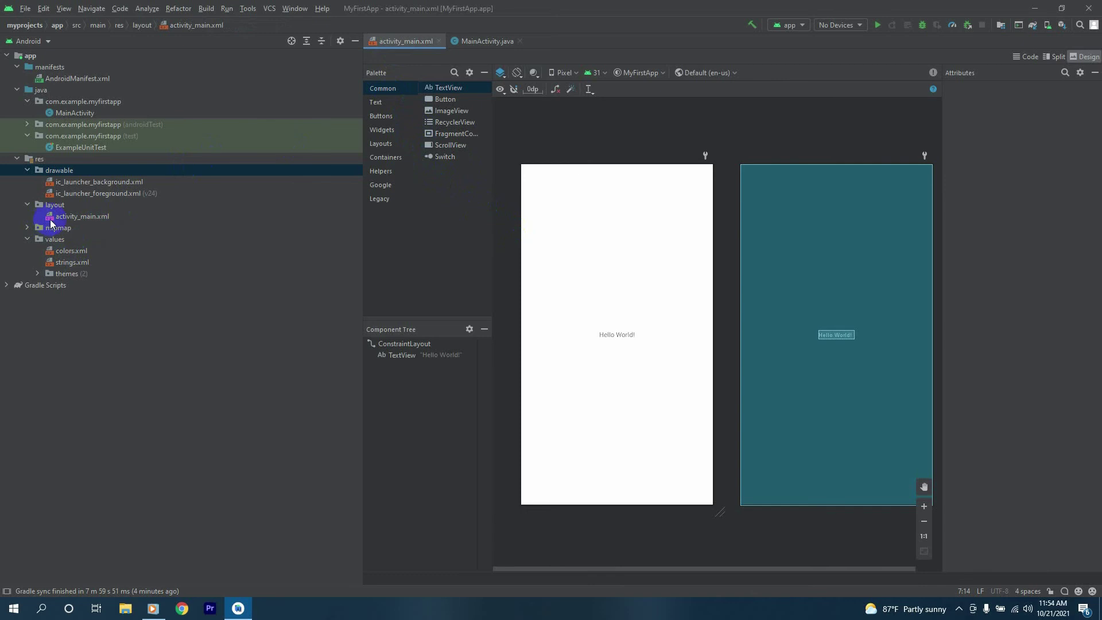
Step: Expand the drawable, layout, mipmap and values folders under res to examine the project's resource files
{"action": "left_click", "coordinate": [53, 244]}
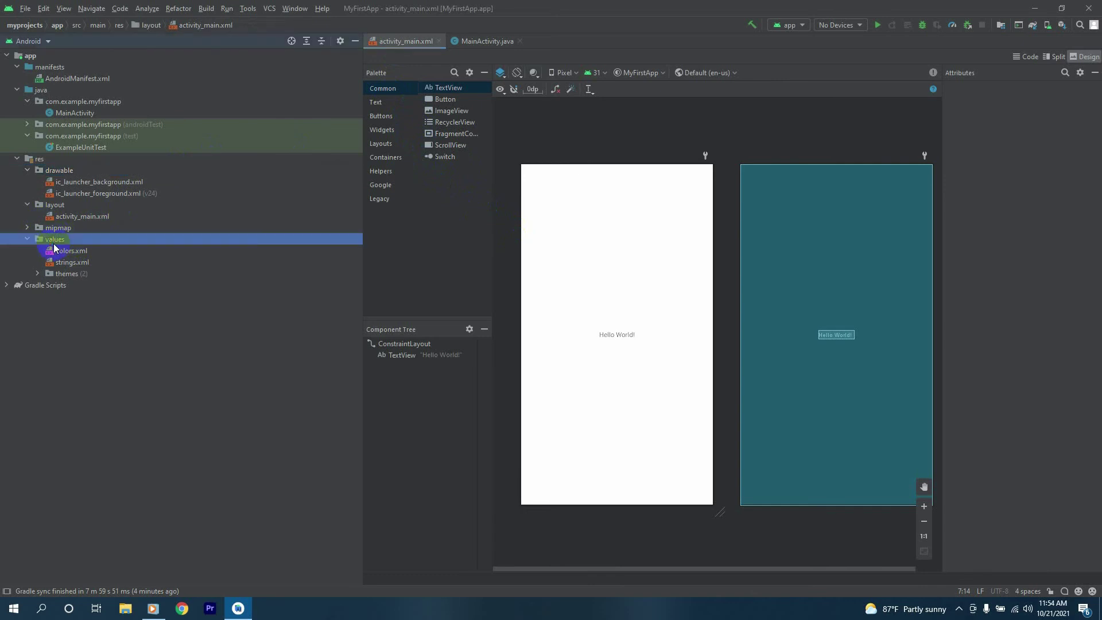
{"action": "left_click", "coordinate": [55, 171]}
{"action": "left_click", "coordinate": [42, 160]}
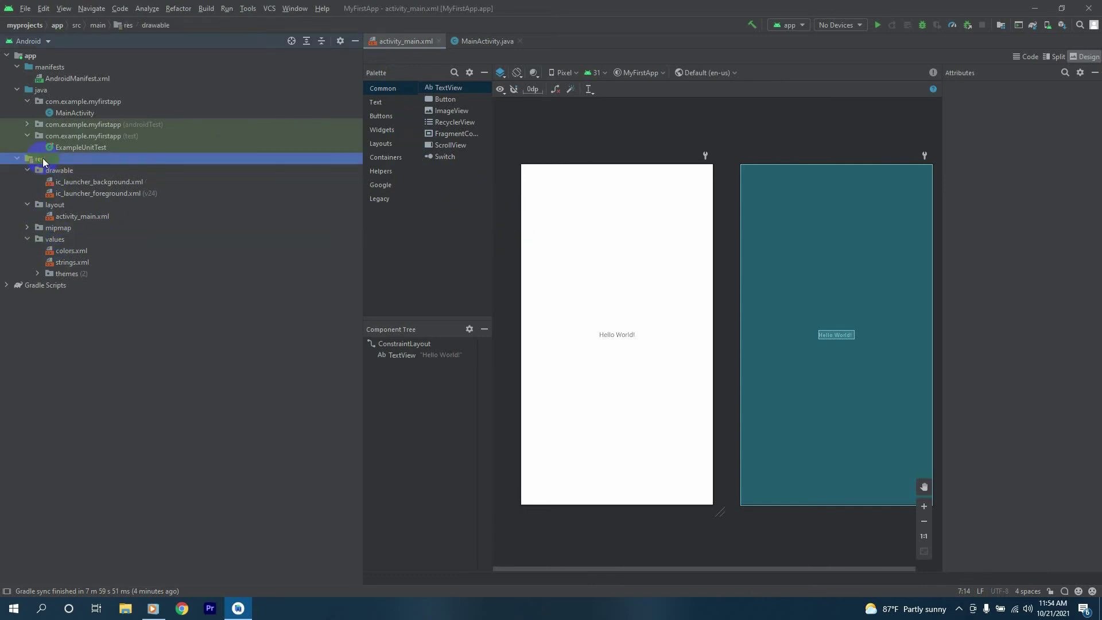
{"action": "double_click", "coordinate": [42, 159]}
{"action": "double_click", "coordinate": [42, 160]}
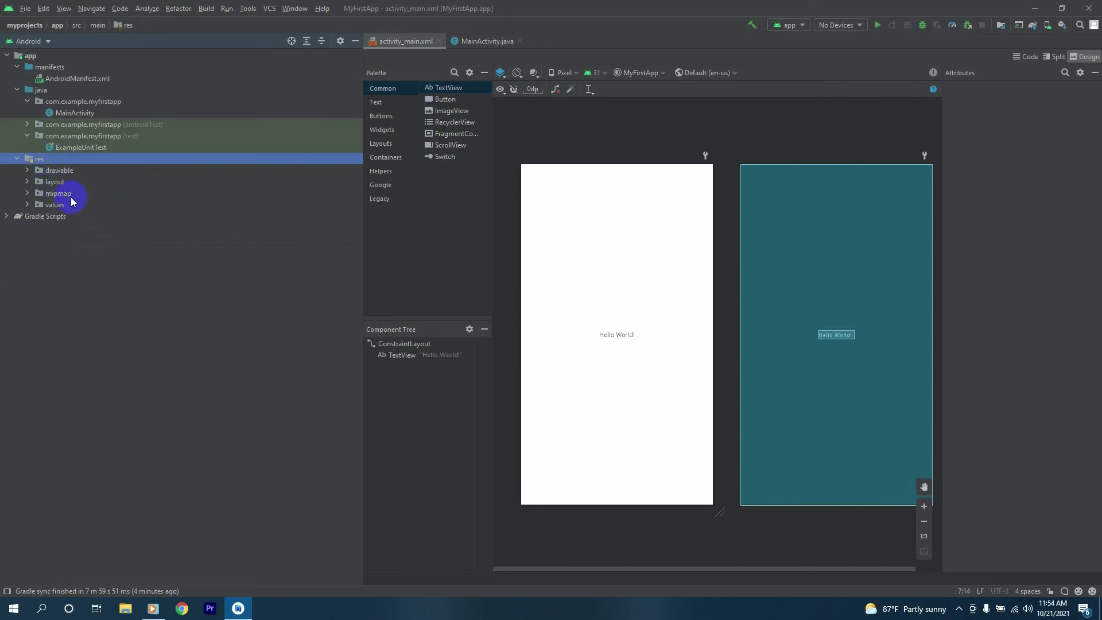
{"action": "left_click", "coordinate": [59, 171]}
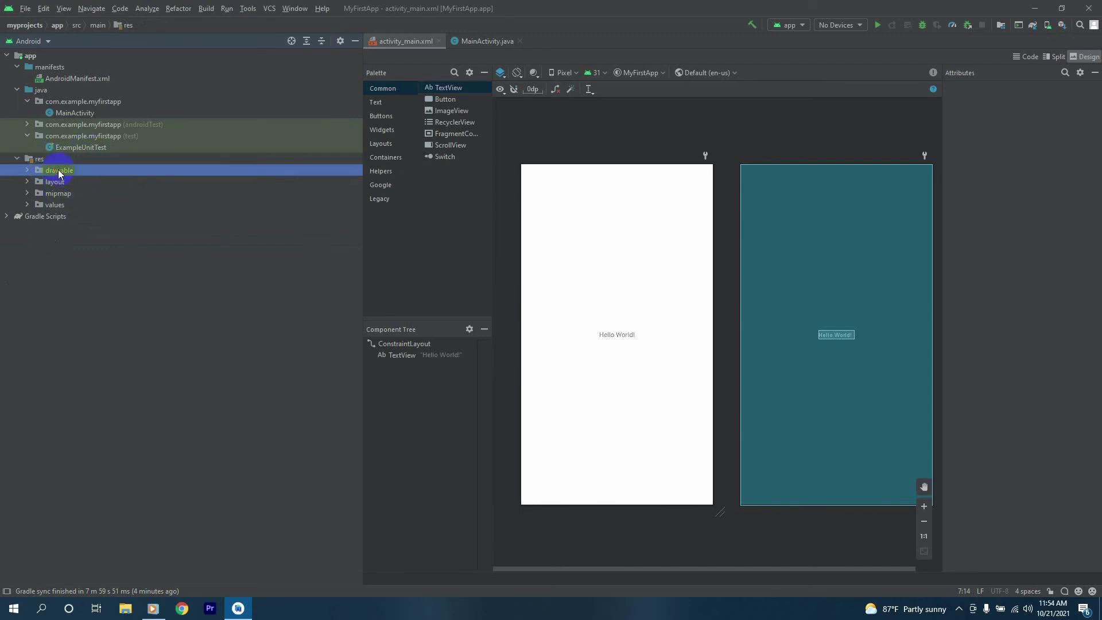
{"action": "double_click", "coordinate": [59, 173]}
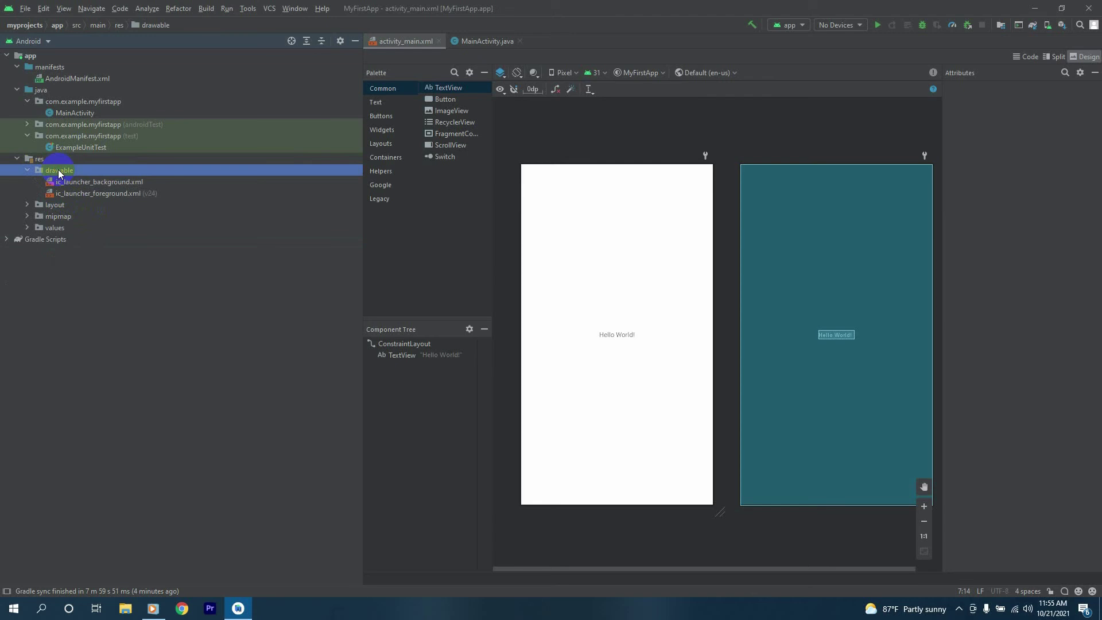
{"action": "double_click", "coordinate": [61, 206]}
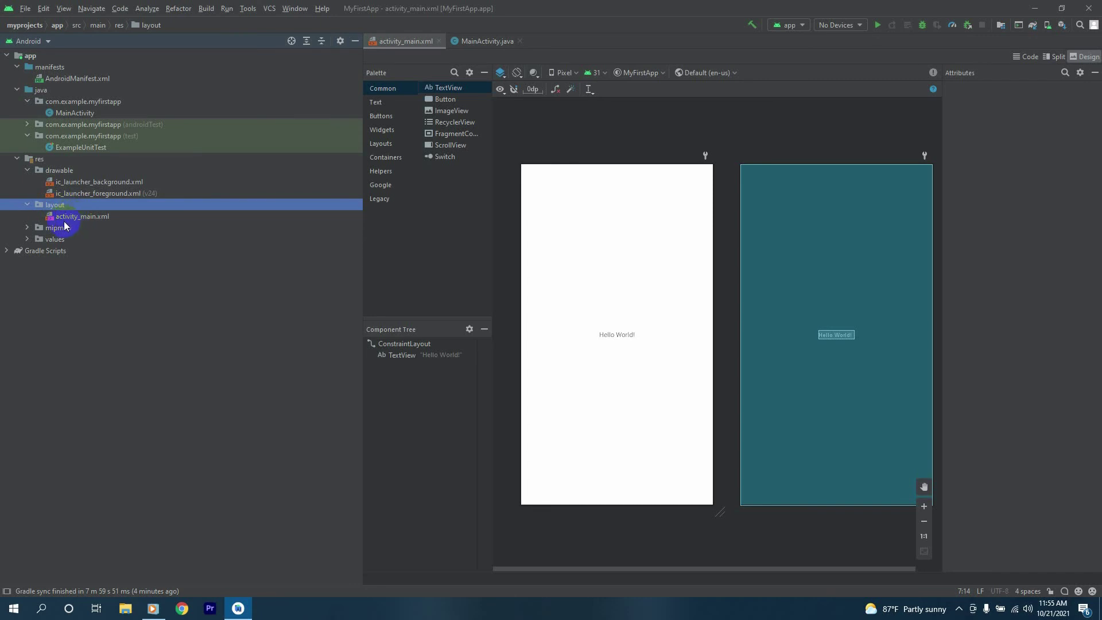
{"action": "double_click", "coordinate": [60, 228]}
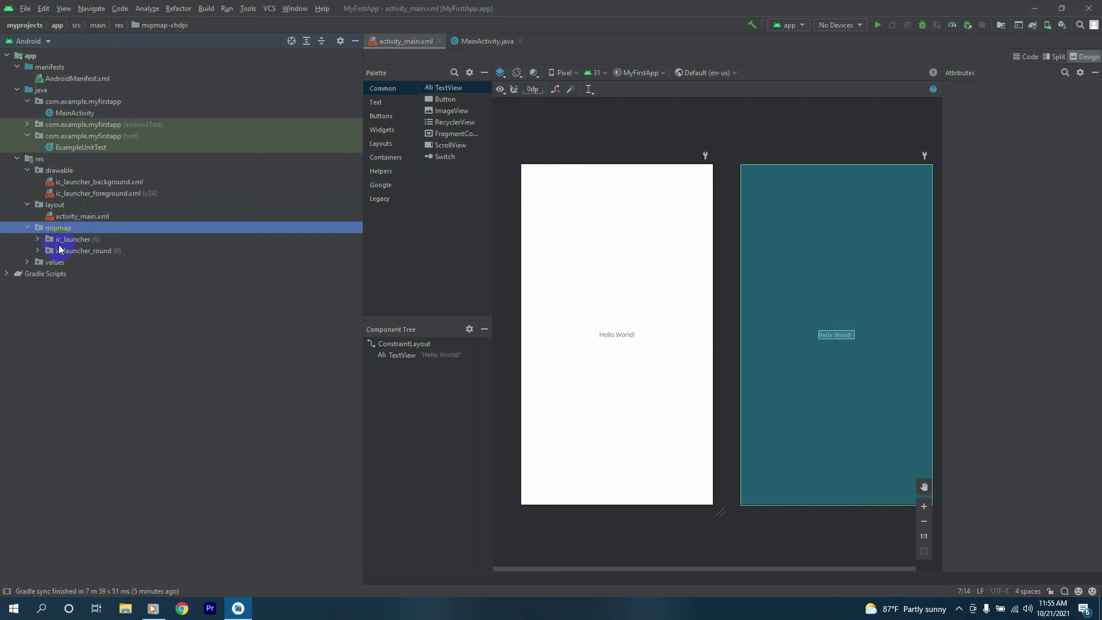
{"action": "left_click", "coordinate": [60, 262]}
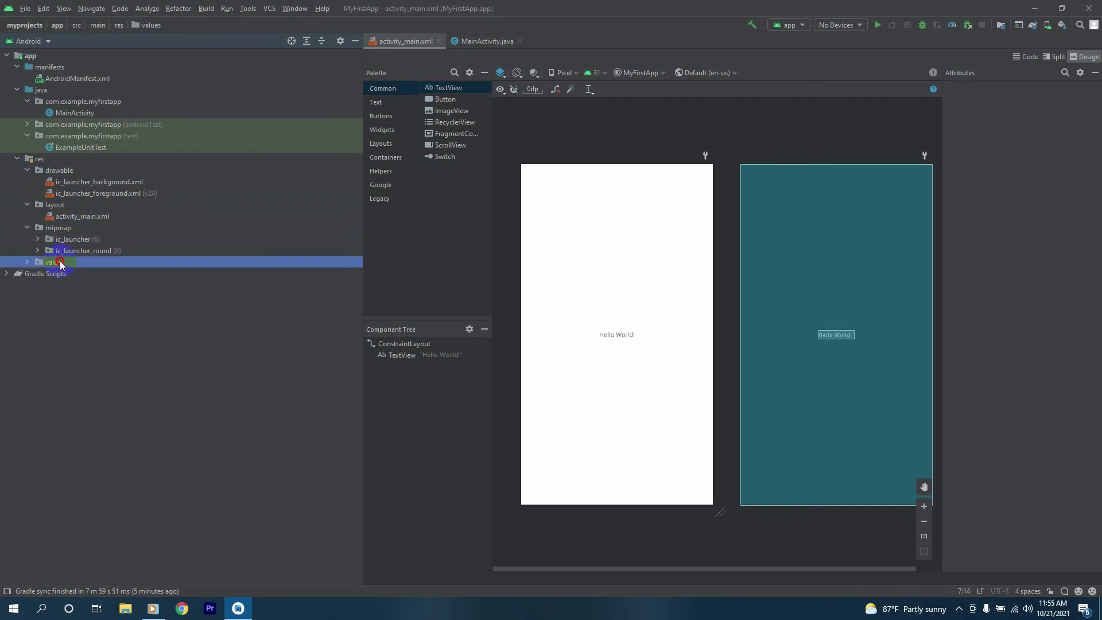
{"action": "double_click", "coordinate": [59, 263]}
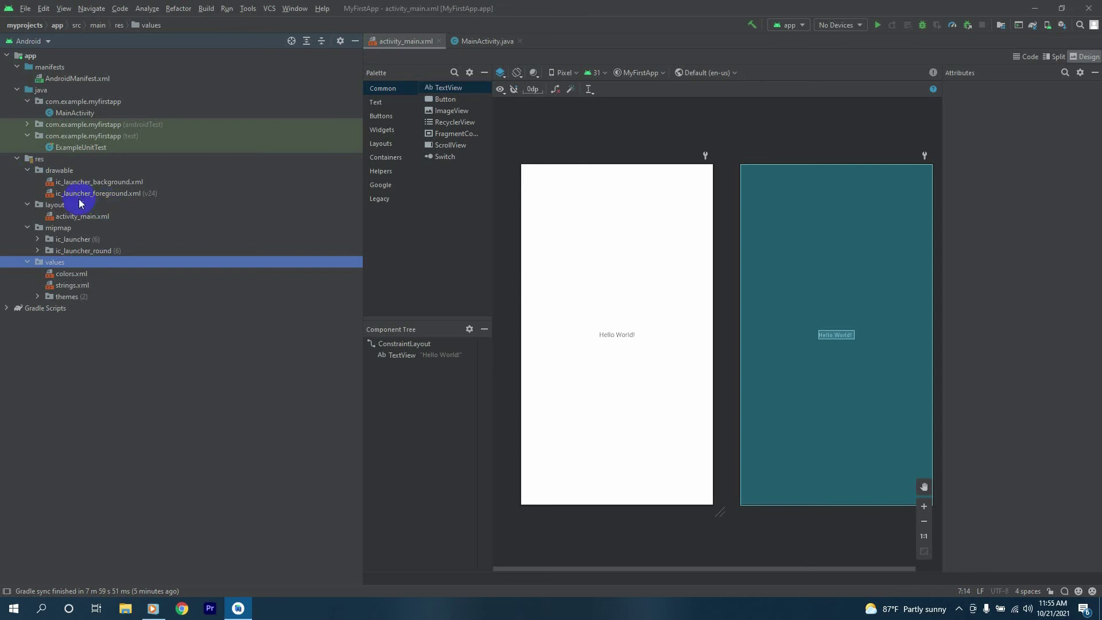
Step: Open AndroidManifest.xml and examine its manifest and application tags, the intent-filter block and the action entry
{"action": "double_click", "coordinate": [71, 80]}
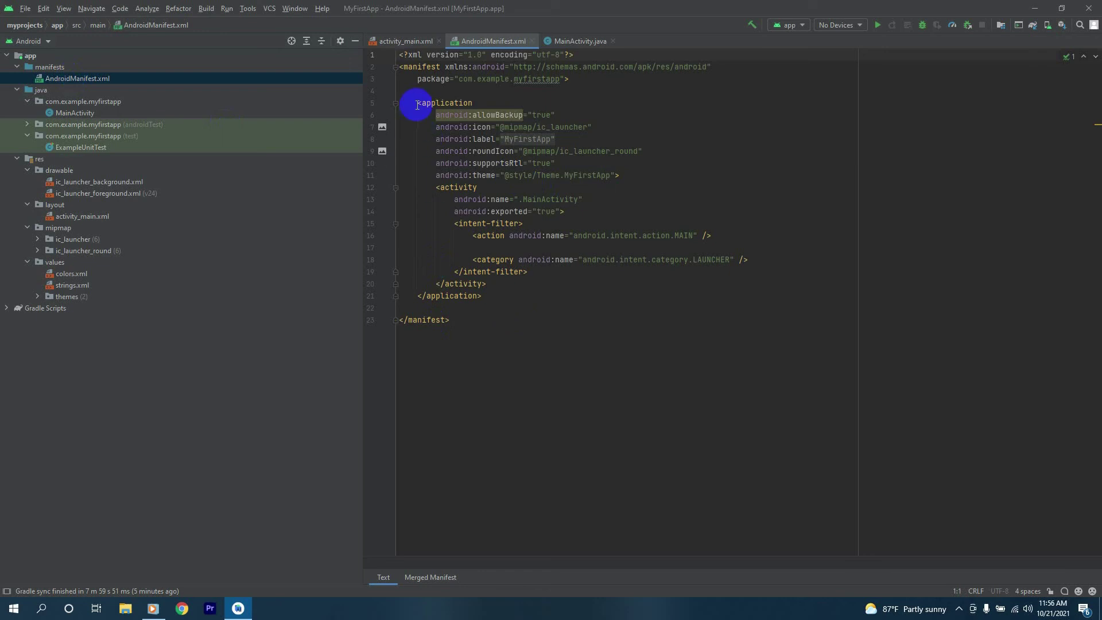
{"action": "left_click", "coordinate": [441, 67]}
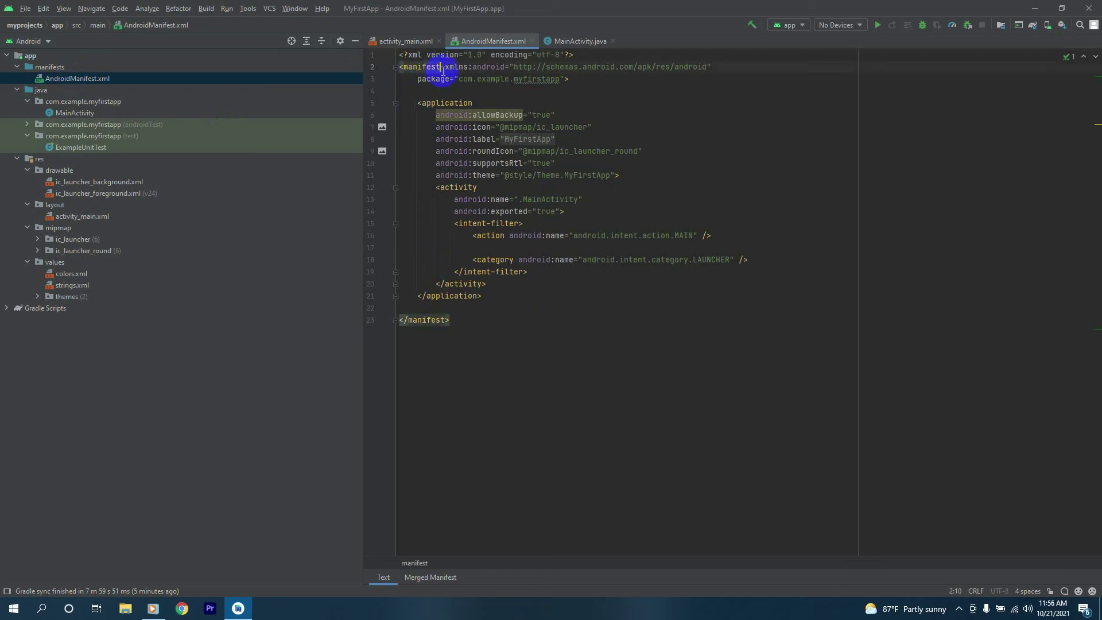
{"action": "left_click", "coordinate": [413, 103]}
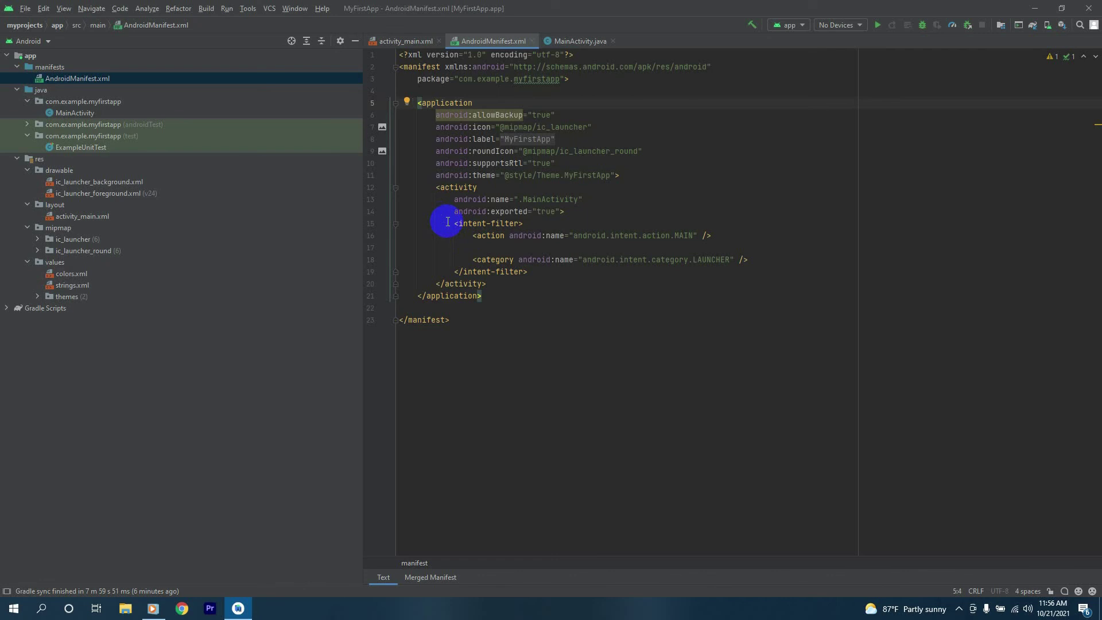
{"action": "mouse_move", "coordinate": [541, 270]}
{"action": "left_mouse_down"}
{"action": "mouse_move", "coordinate": [450, 216]}
{"action": "mouse_move", "coordinate": [574, 261]}
{"action": "mouse_move", "coordinate": [534, 273]}
{"action": "left_mouse_up"}
{"action": "left_click", "coordinate": [453, 223]}
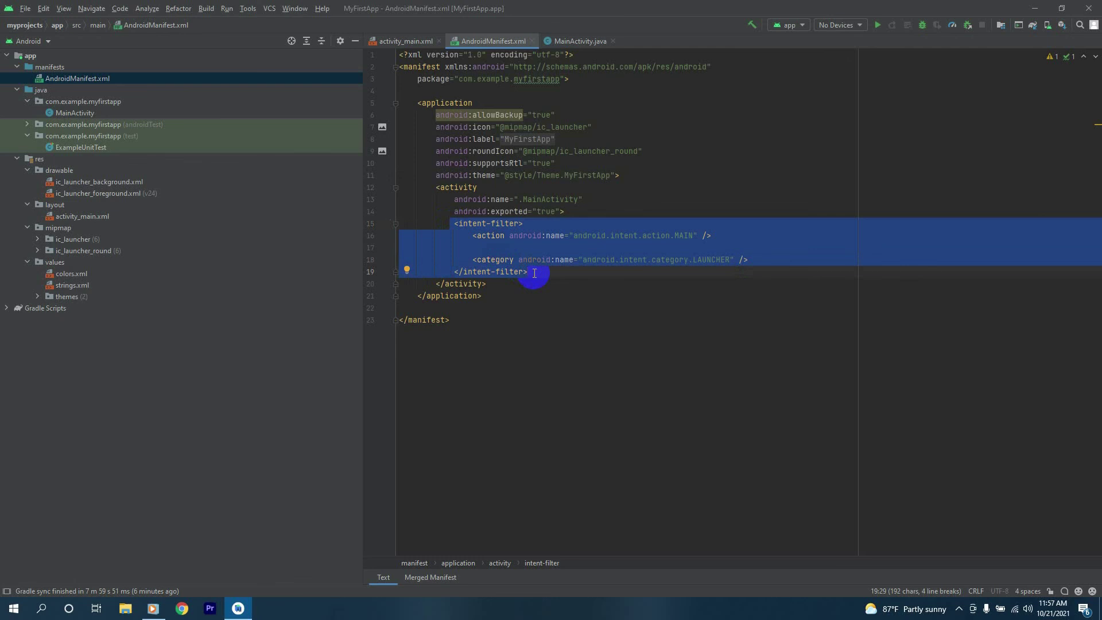
{"action": "left_click", "coordinate": [509, 237]}
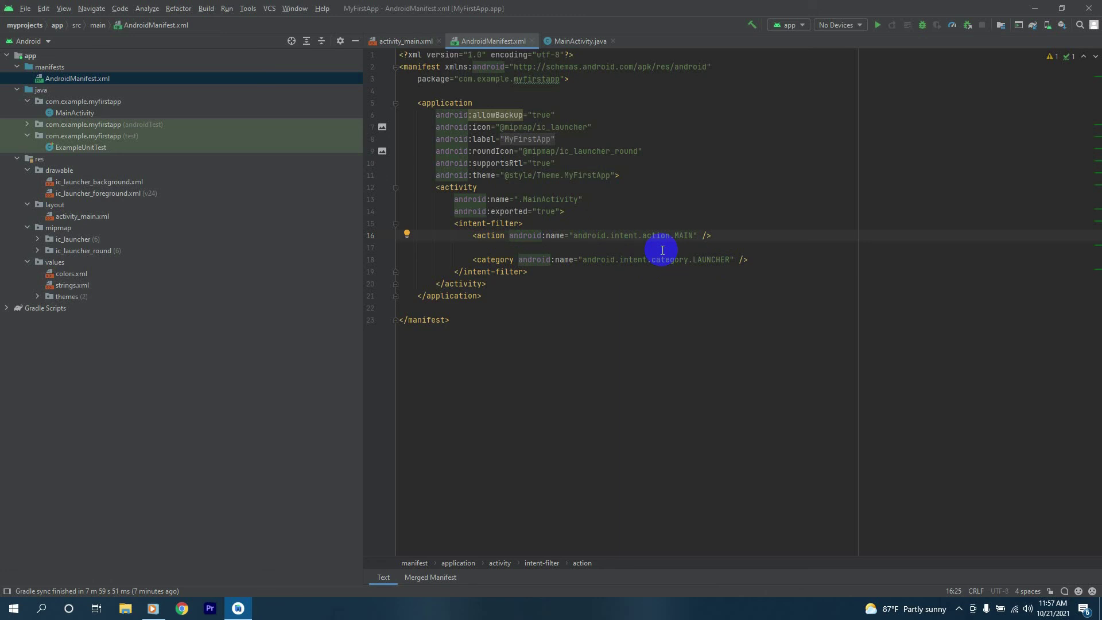
Step: Expand Gradle Scripts, open the module-level build.gradle file, and examine its dependencies and compileSdk settings
{"action": "double_click", "coordinate": [50, 307]}
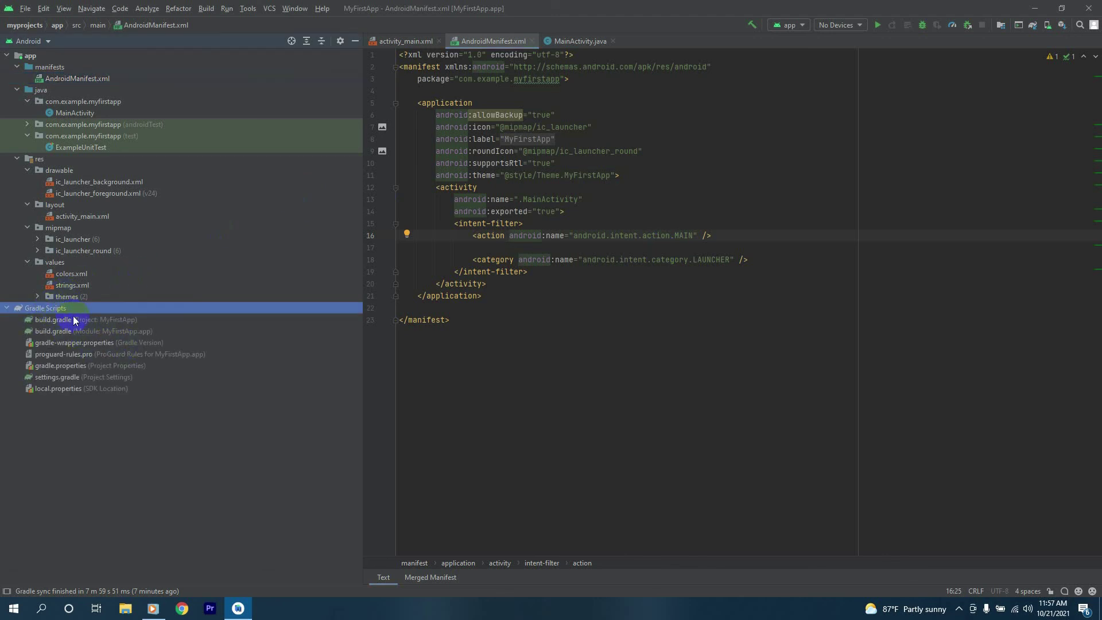
{"action": "double_click", "coordinate": [47, 330]}
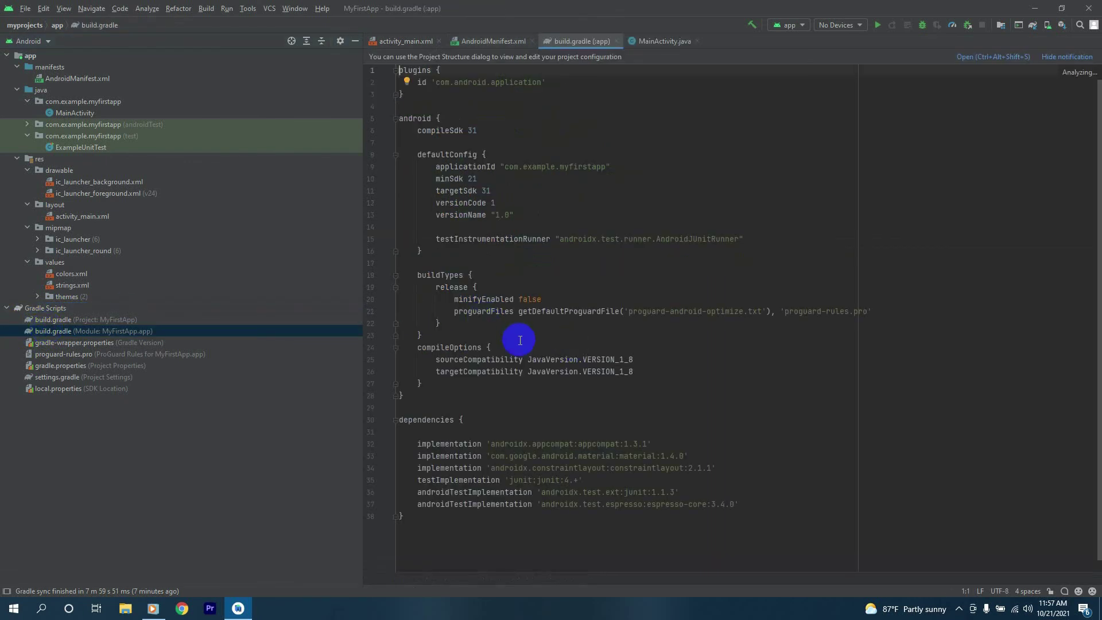
{"action": "scroll", "coordinate": [511, 338], "scroll_direction": "down", "scroll_amount": 1}
{"action": "scroll", "coordinate": [504, 345], "scroll_direction": "up", "scroll_amount": 1}
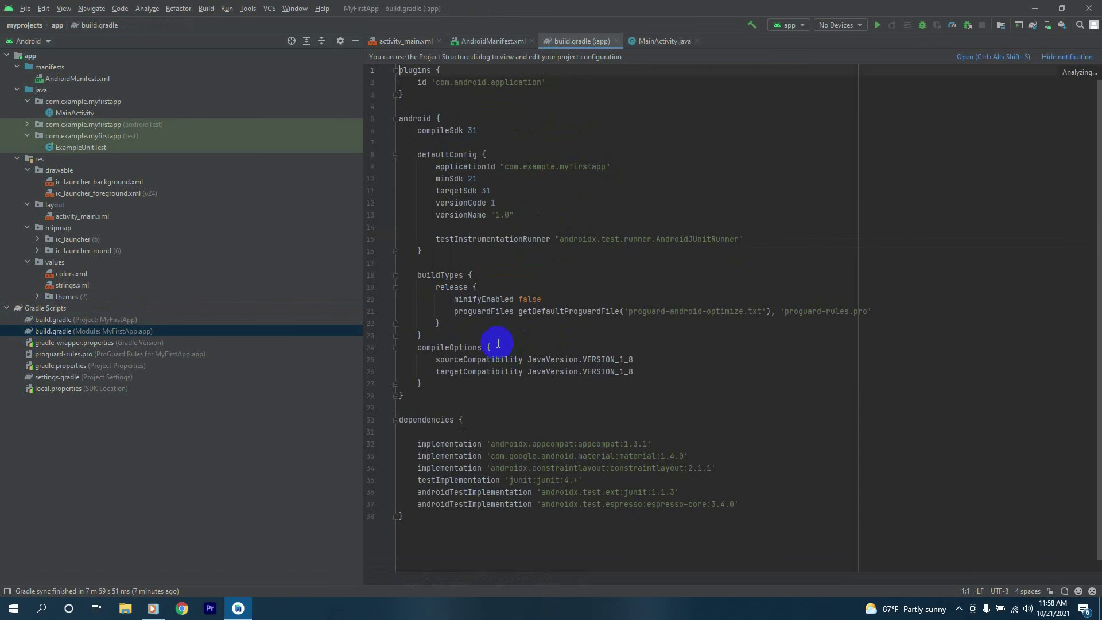
{"action": "scroll", "coordinate": [481, 351], "scroll_direction": "down", "scroll_amount": 1}
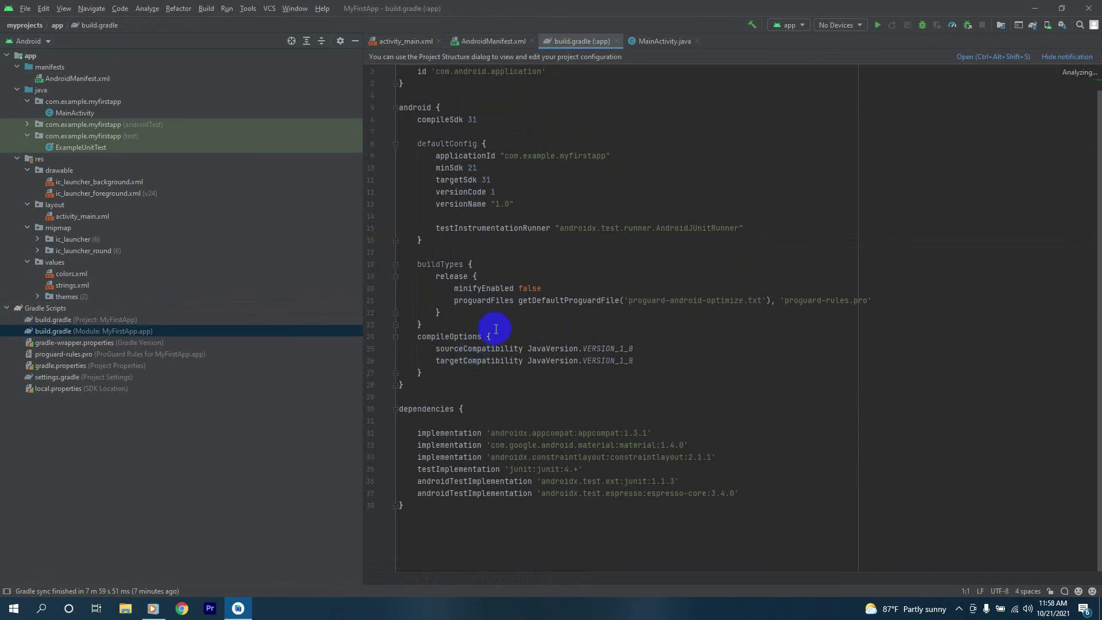
{"action": "scroll", "coordinate": [534, 399], "scroll_direction": "up", "scroll_amount": 1}
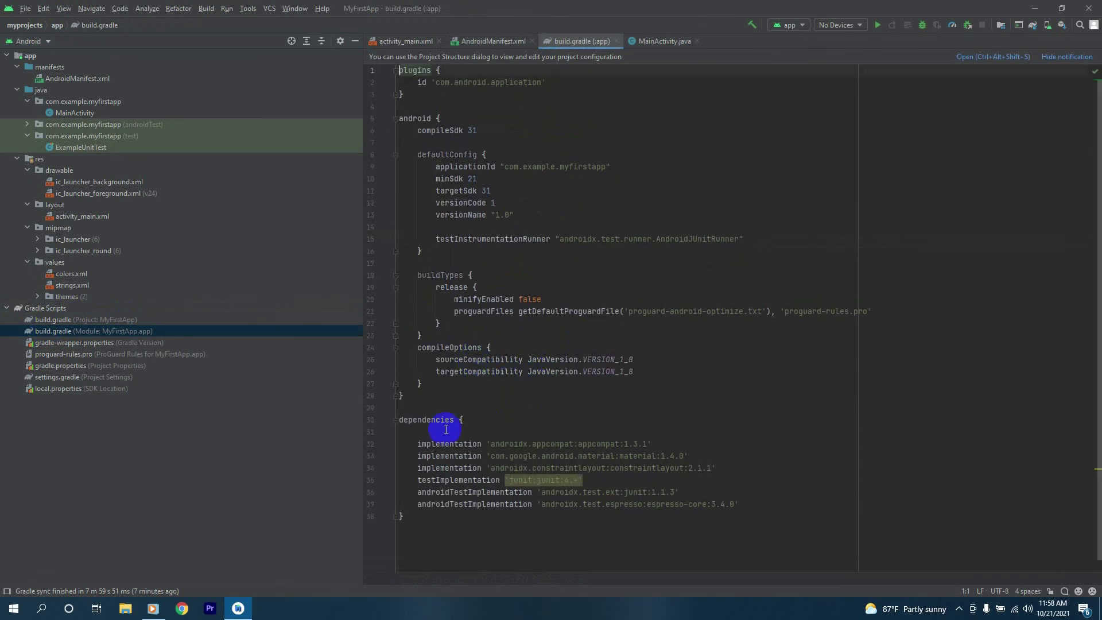
{"action": "left_click", "coordinate": [401, 432]}
{"action": "scroll", "coordinate": [419, 439], "scroll_direction": "down", "scroll_amount": 1}
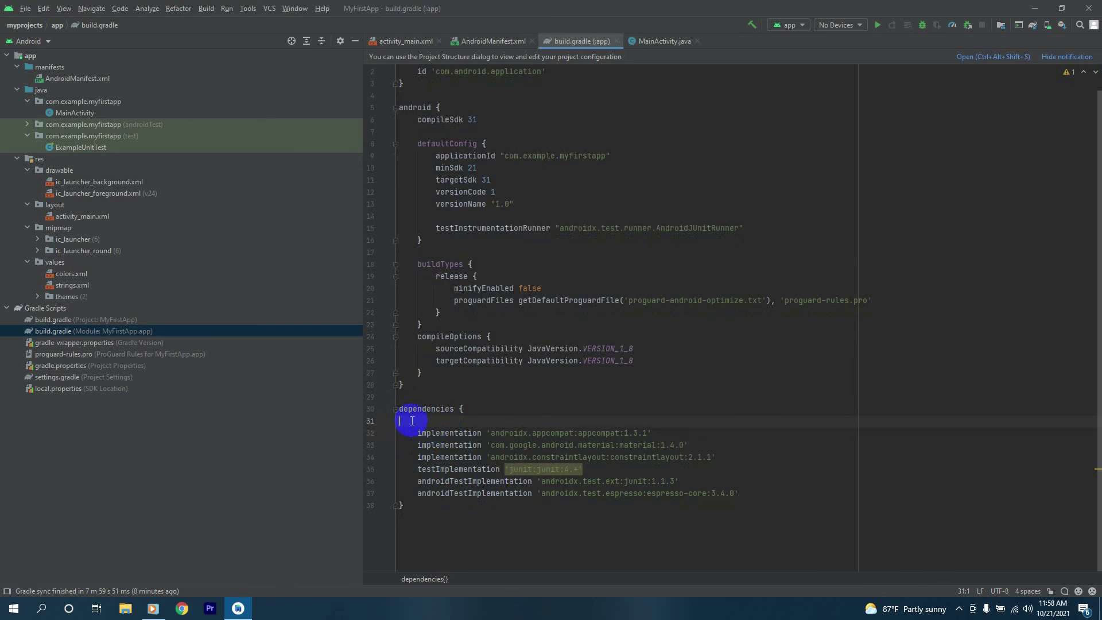
{"action": "scroll", "coordinate": [448, 407], "scroll_direction": "up", "scroll_amount": 1}
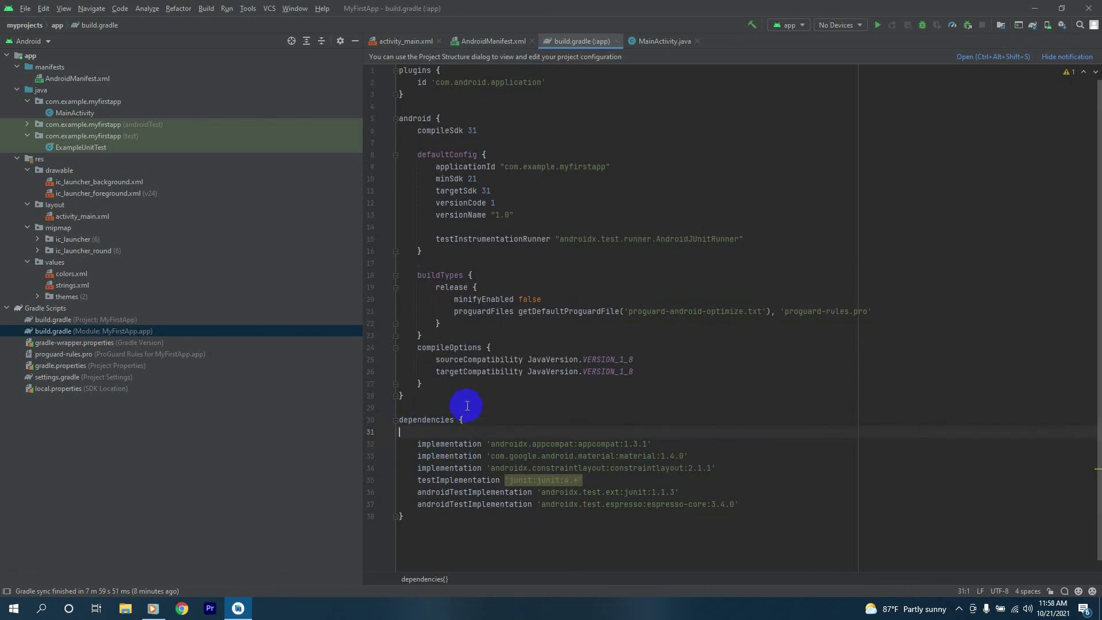
{"action": "left_click", "coordinate": [479, 130]}
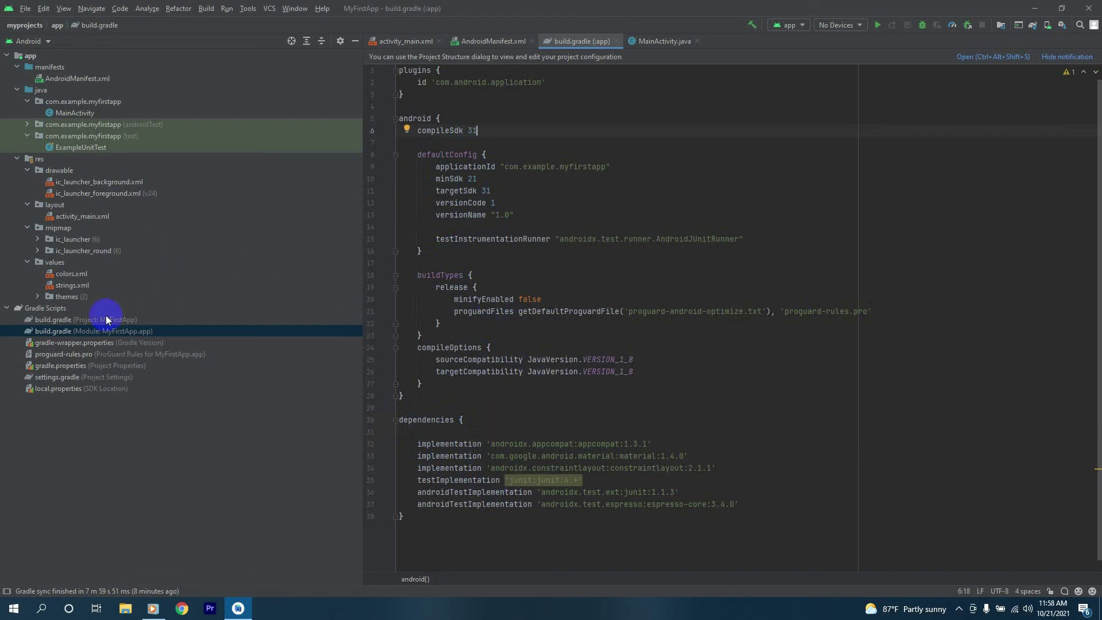
Step: View the project-level build.gradle file, and return through MainActivity.java to the activity_main.xml layout design
{"action": "left_click", "coordinate": [92, 320]}
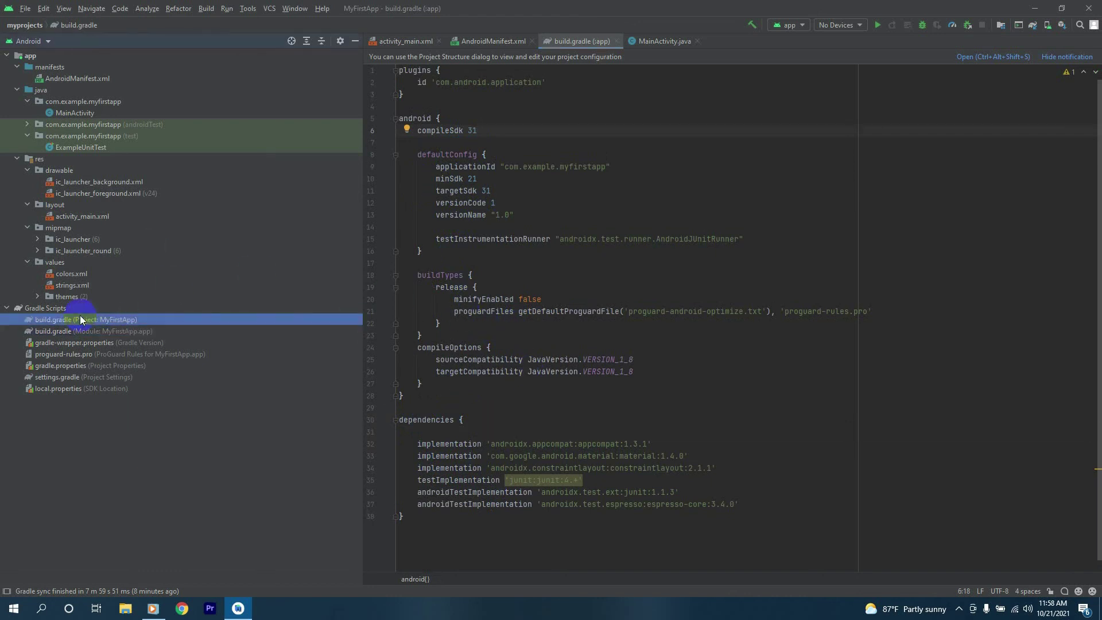
{"action": "double_click", "coordinate": [80, 319]}
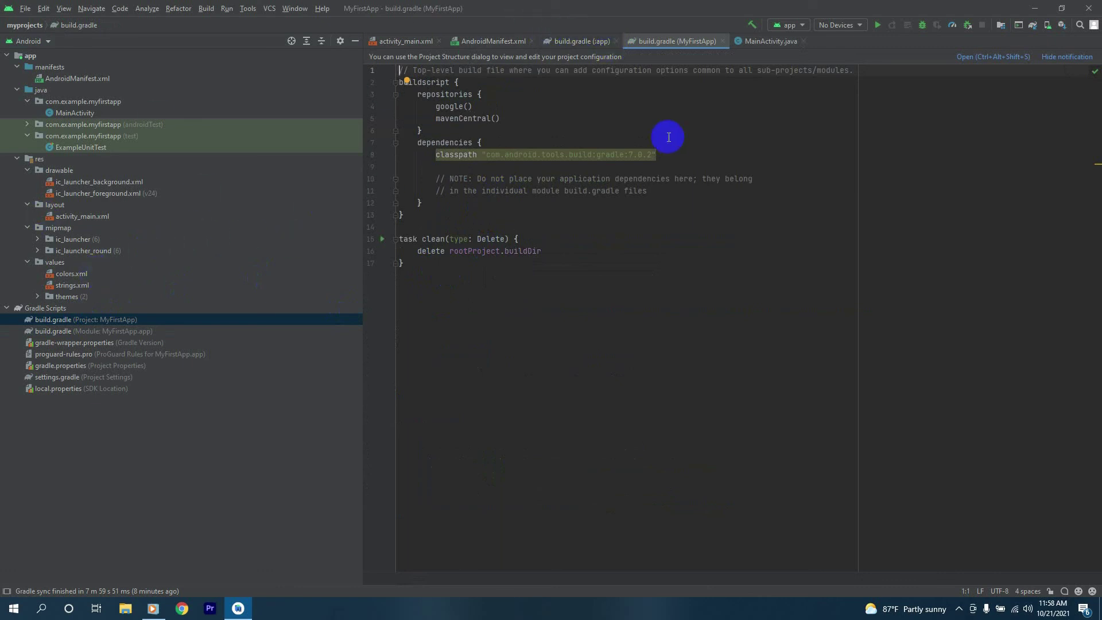
{"action": "left_click", "coordinate": [752, 40]}
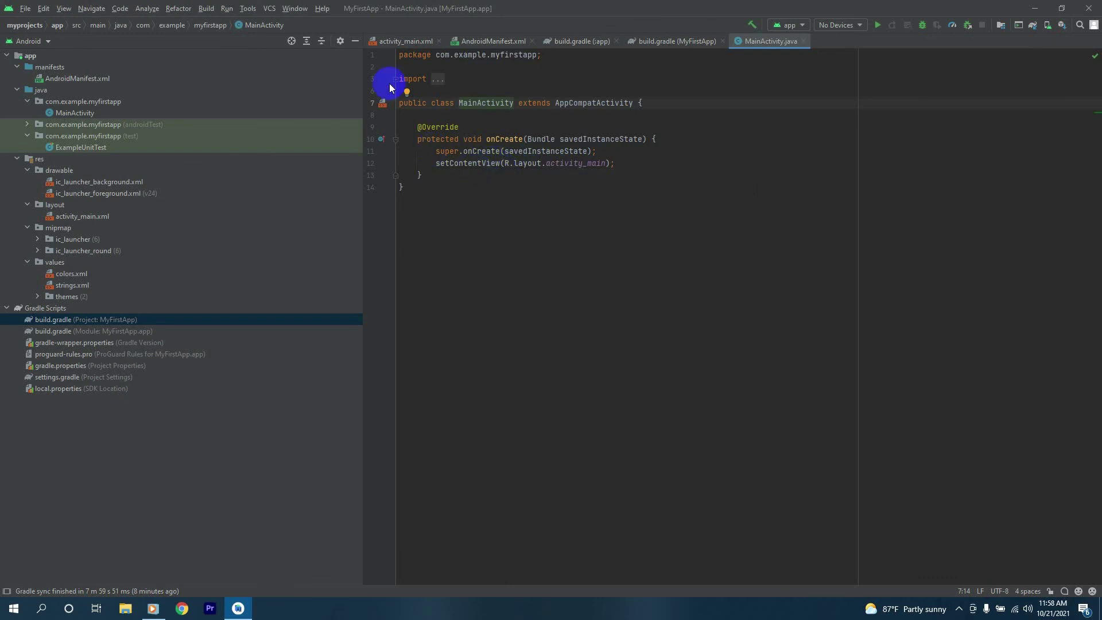
{"action": "left_click", "coordinate": [388, 41]}
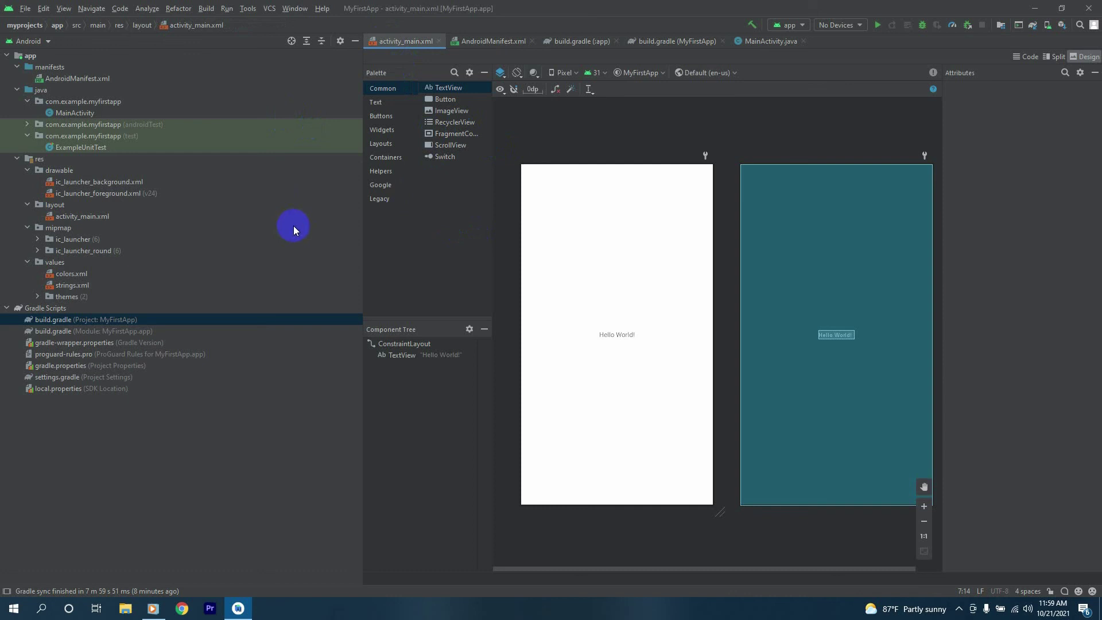
Step: Place a Button above the Hello World text in the activity_main.xml layout and delete it again
{"action": "left_click_drag", "start_coordinate": [445, 99], "coordinate": [617, 208]}
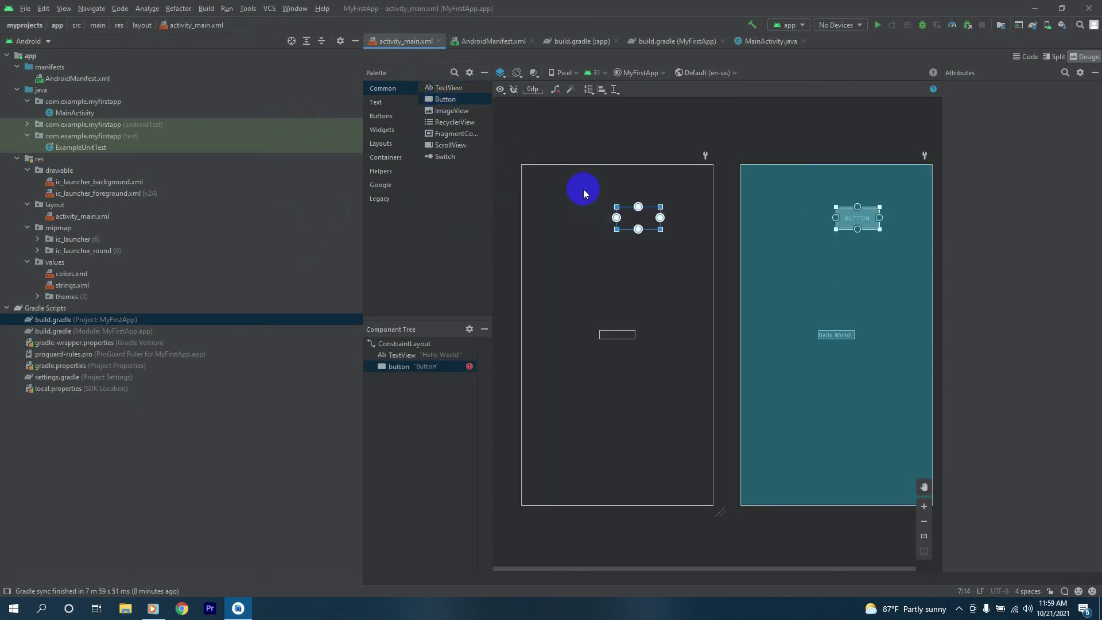
{"action": "left_click", "coordinate": [627, 216]}
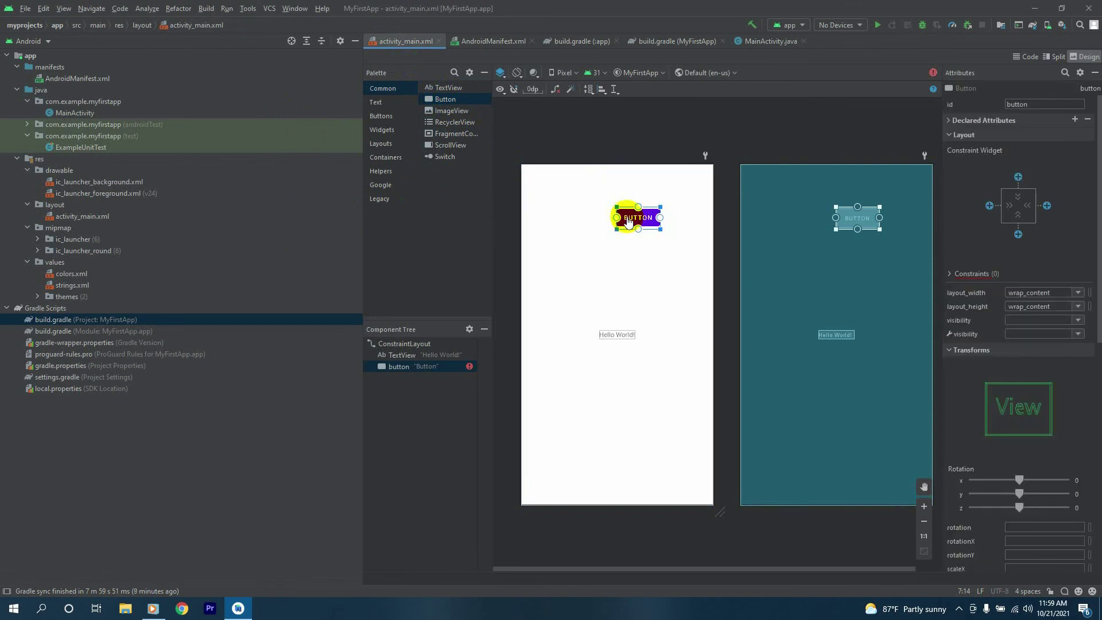
{"action": "key", "text": "Delete"}
{"action": "left_click", "coordinate": [628, 217]}
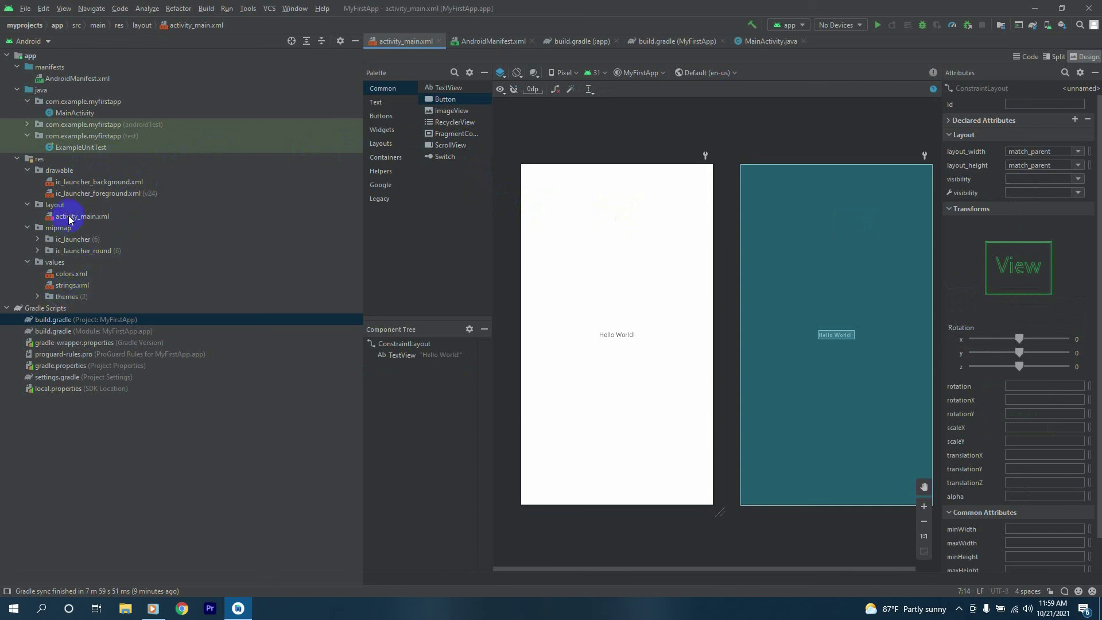
Step: Select the drawable folder under res in the project tree
{"action": "left_click", "coordinate": [60, 172]}
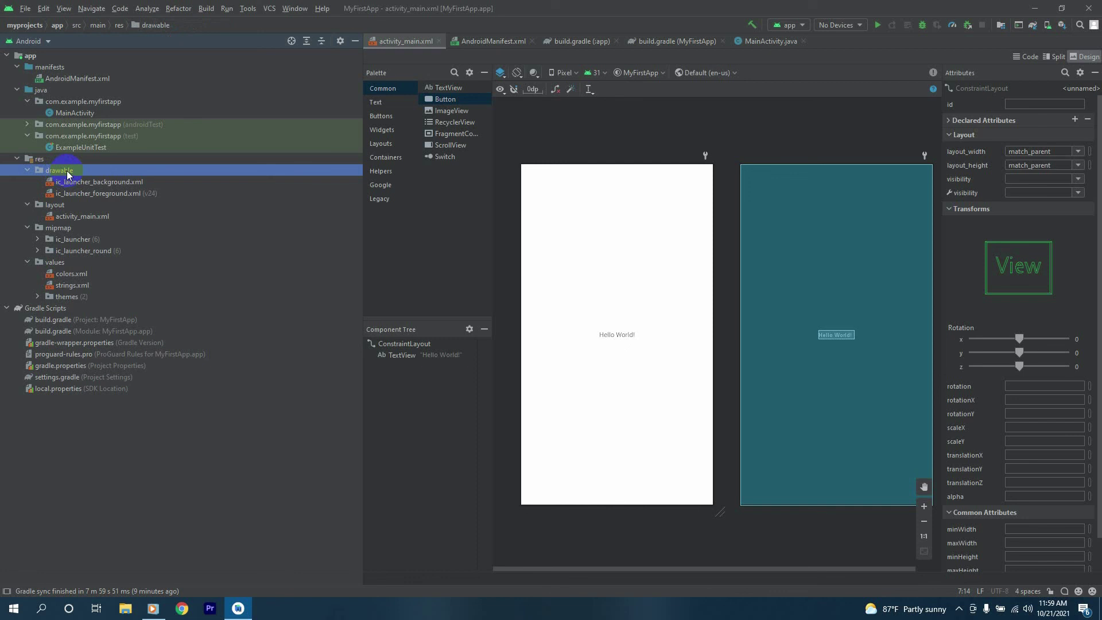
Step: Examine the layout, mipmap and values folders under res in the project tree, selecting each in turn
{"action": "left_click", "coordinate": [53, 206]}
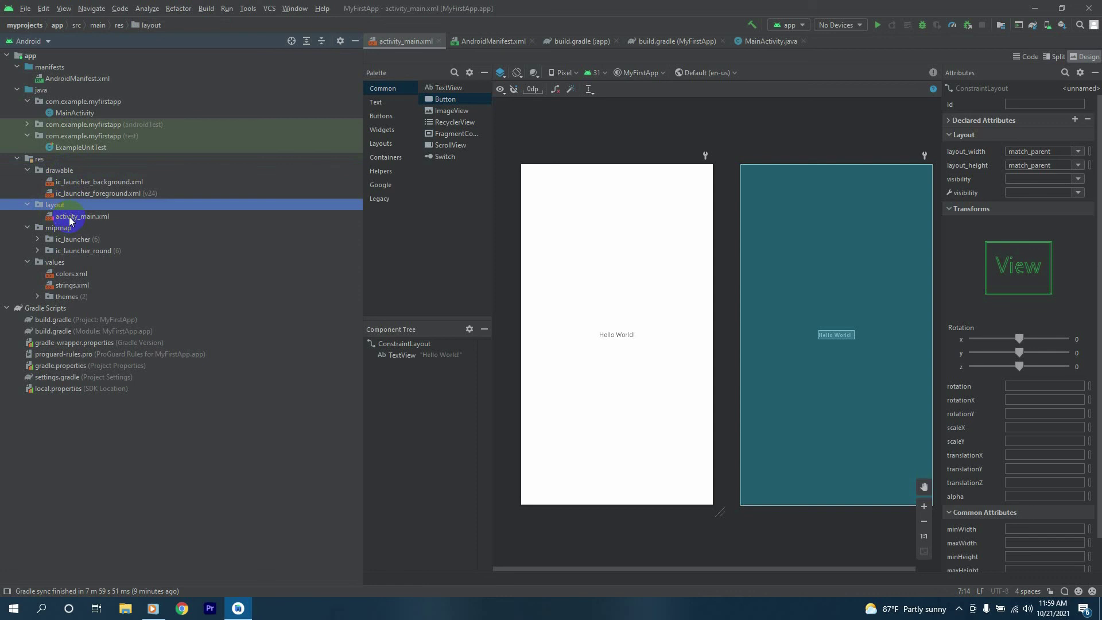
{"action": "left_click", "coordinate": [59, 228]}
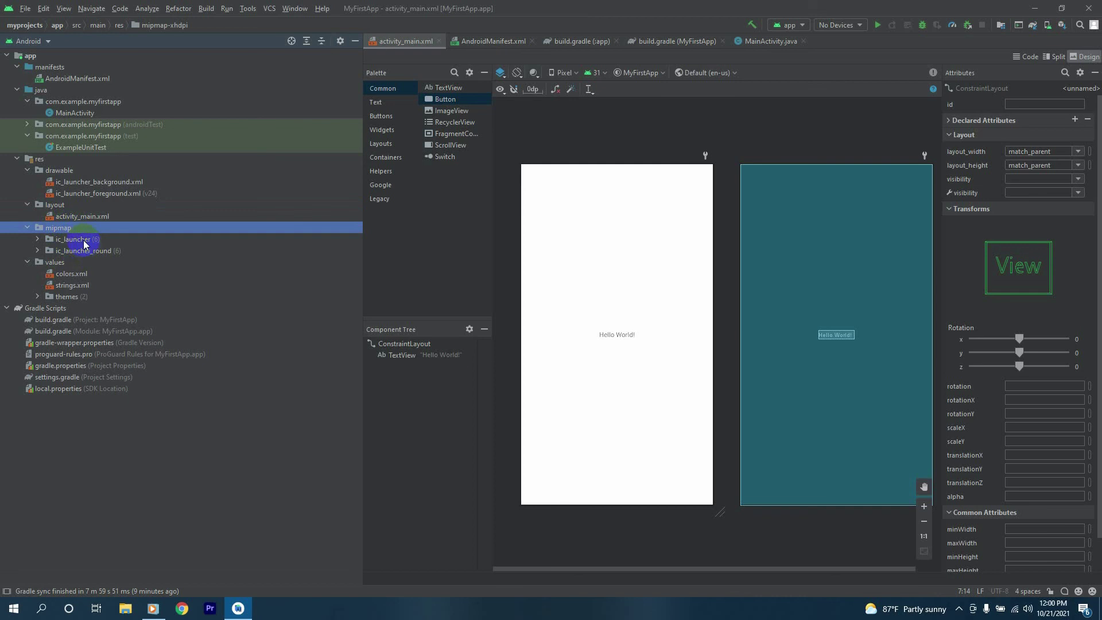
{"action": "left_click", "coordinate": [76, 262]}
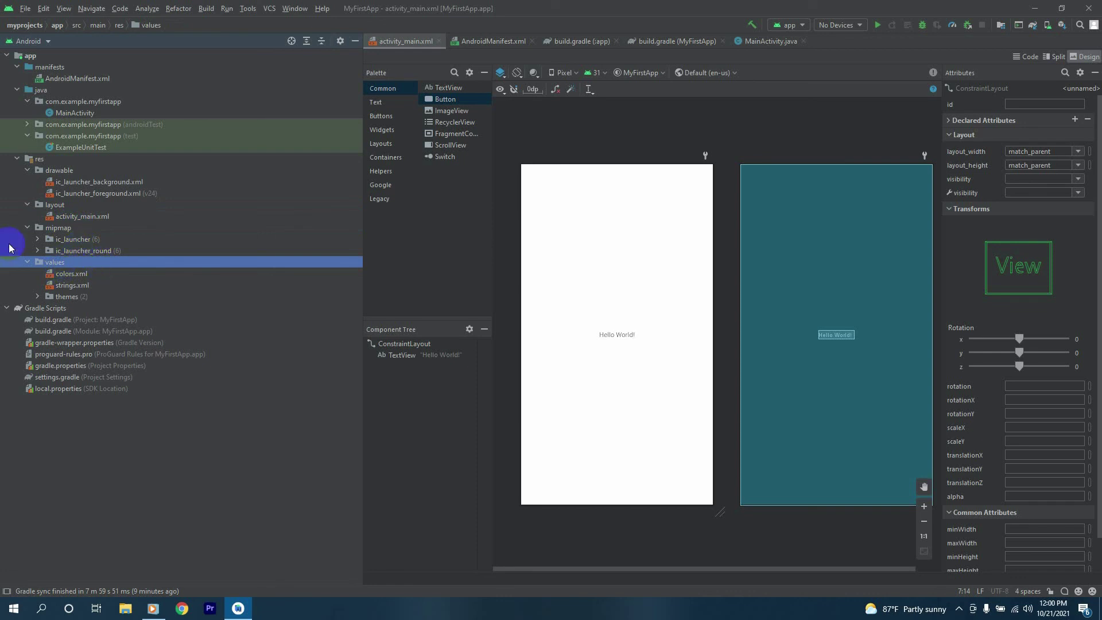
Step: Review AndroidManifest.xml and the module-level build.gradle file, and return to the MainActivity.java code
{"action": "double_click", "coordinate": [63, 79]}
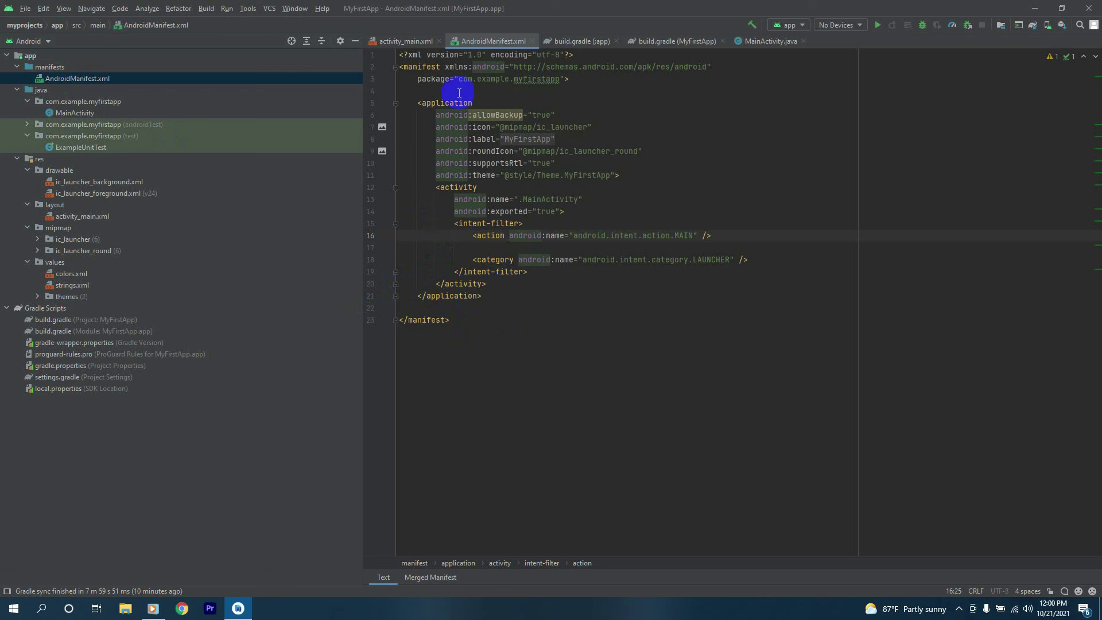
{"action": "left_click", "coordinate": [582, 41]}
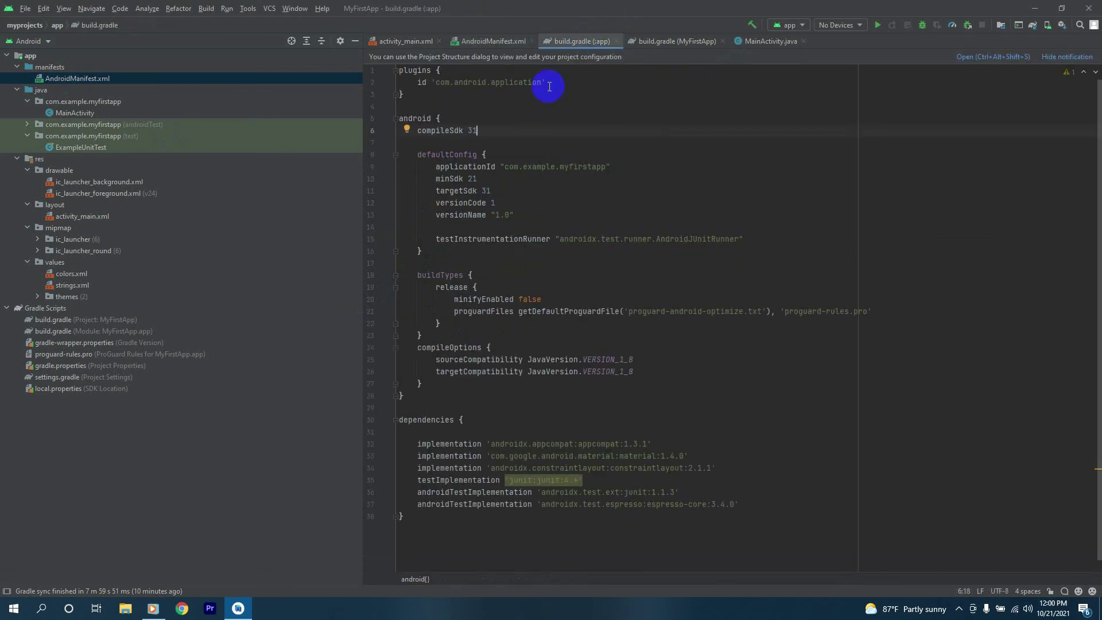
{"action": "left_click", "coordinate": [741, 46]}
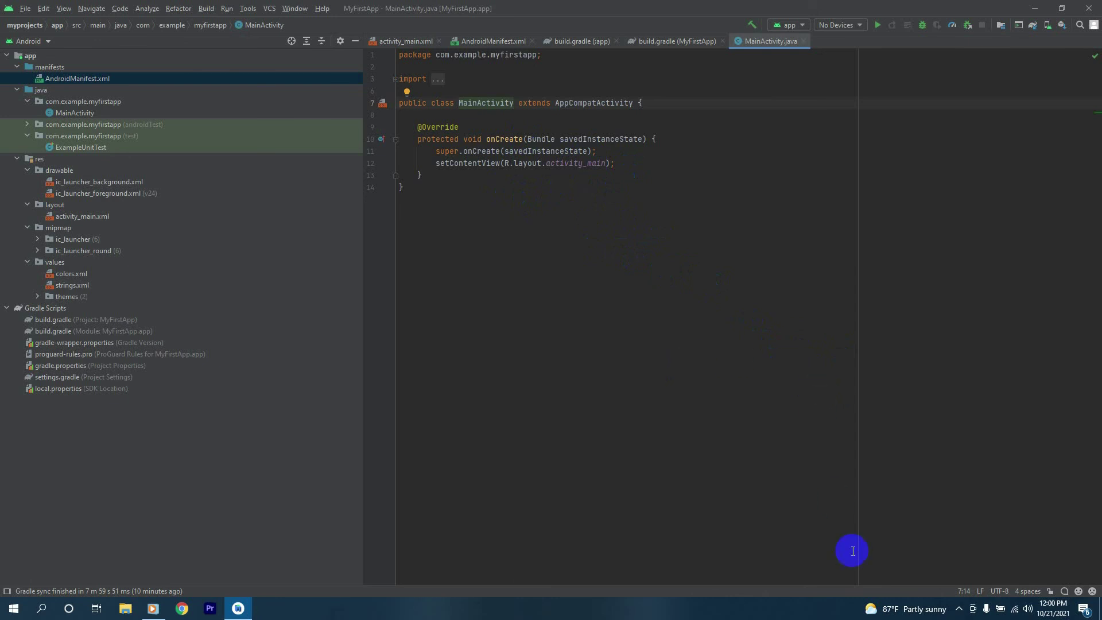
{"action": "left_click", "coordinate": [959, 607]}
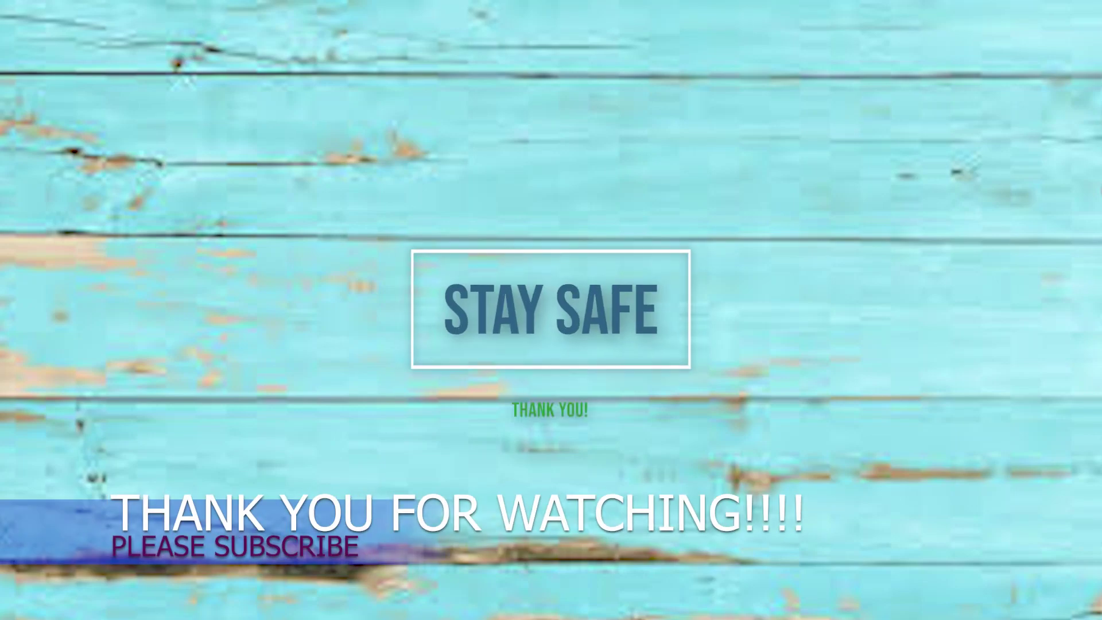